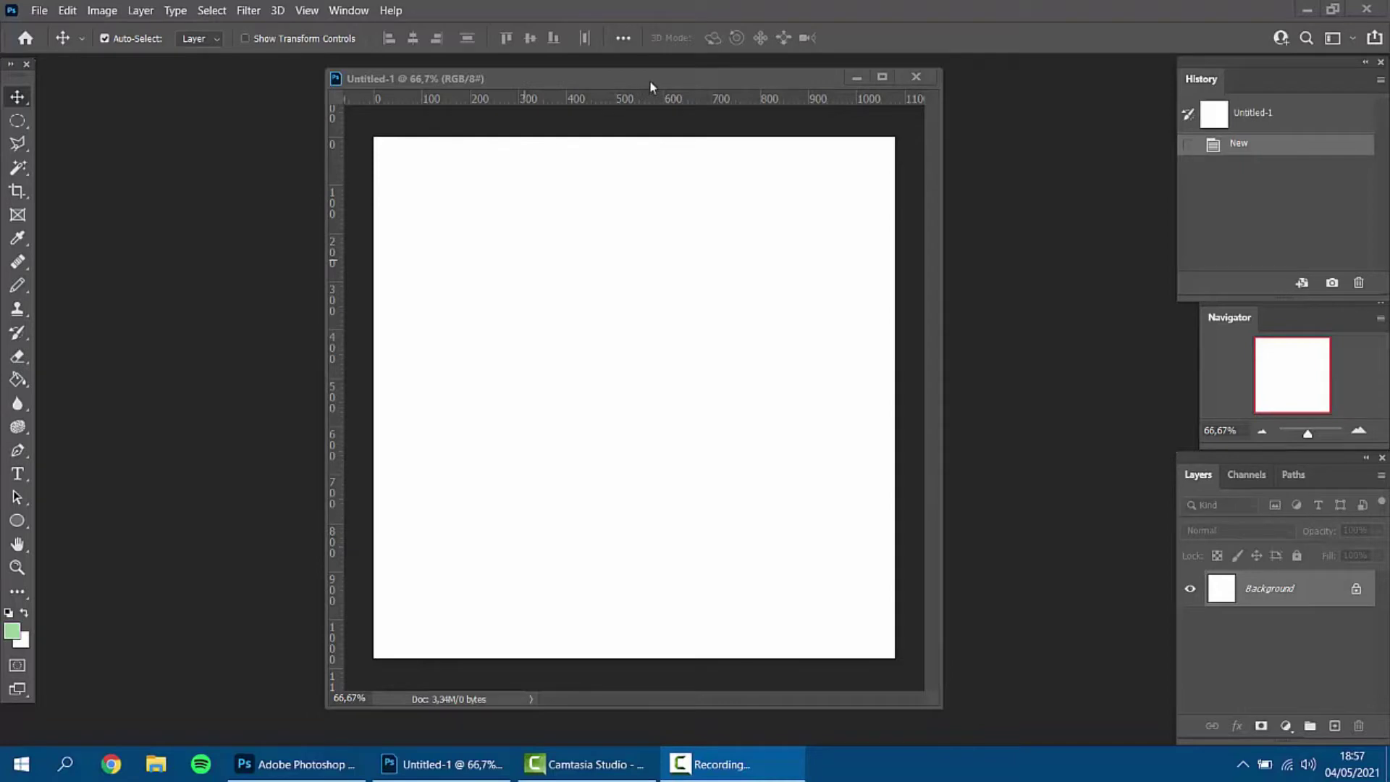
right_click(651, 79)
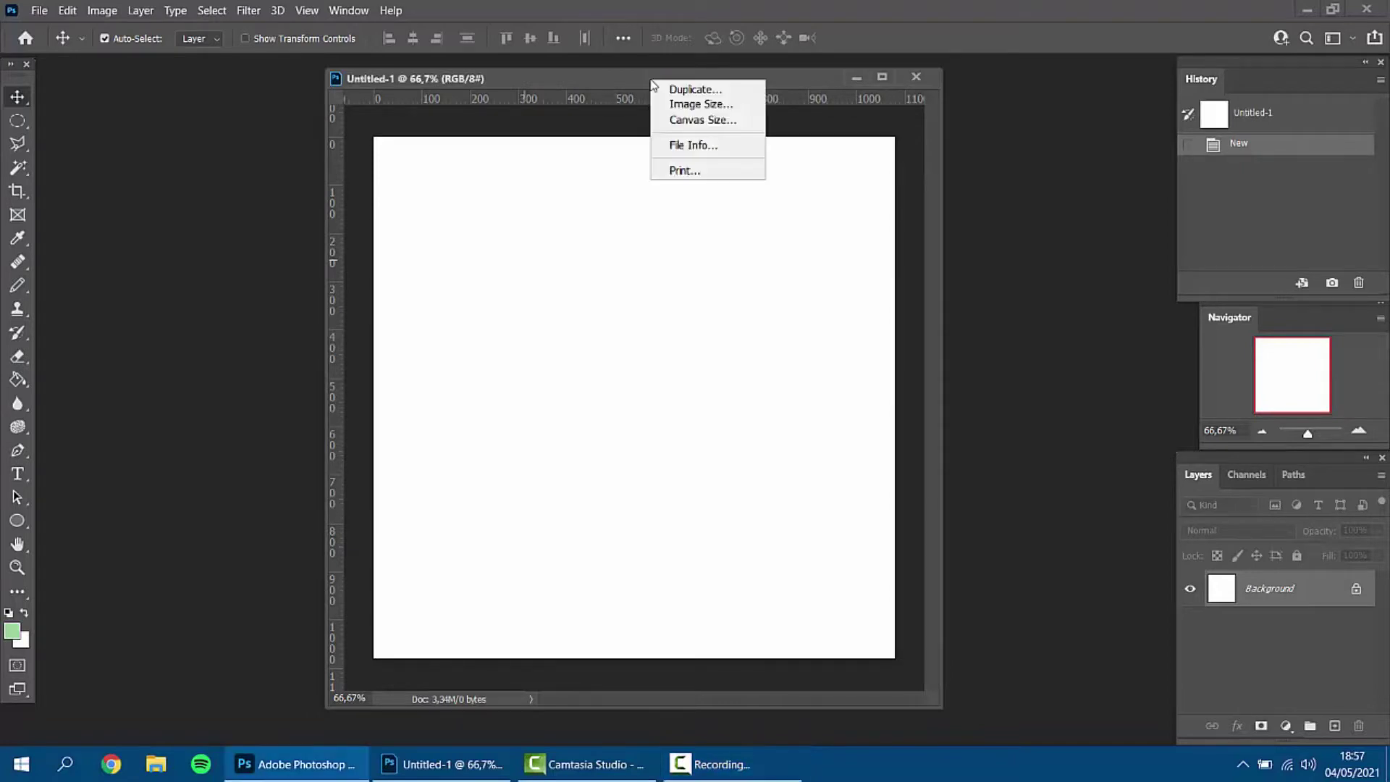
left_click(689, 122)
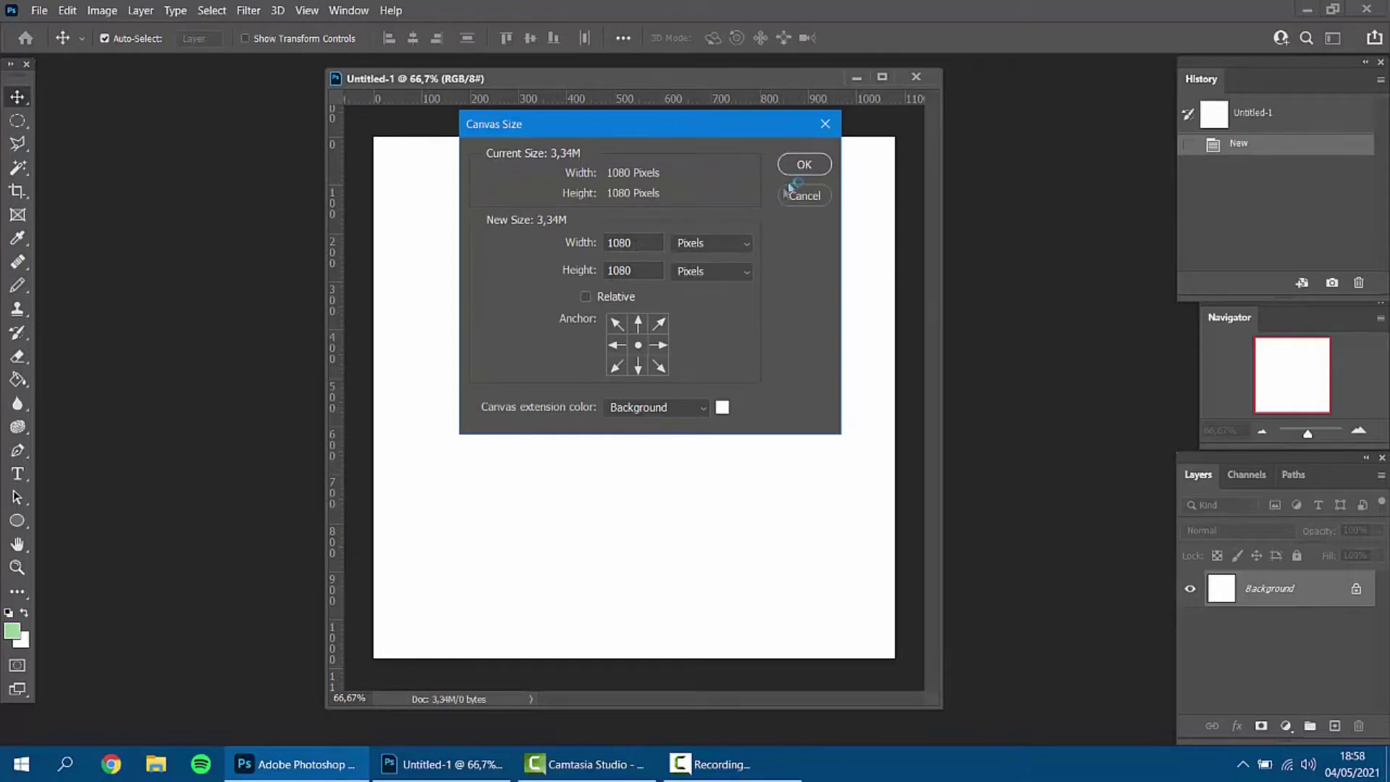
left_click(802, 165)
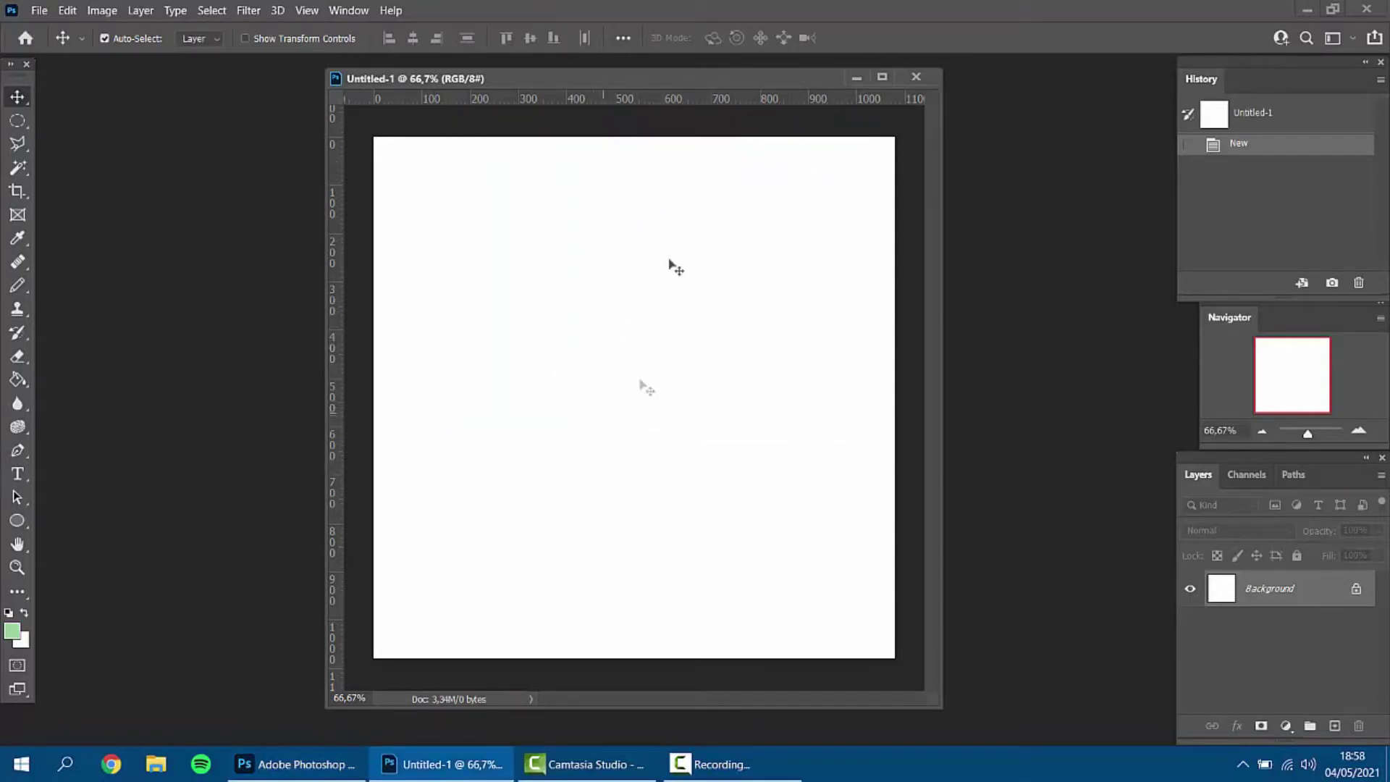
left_click_drag(680, 76, 710, 75)
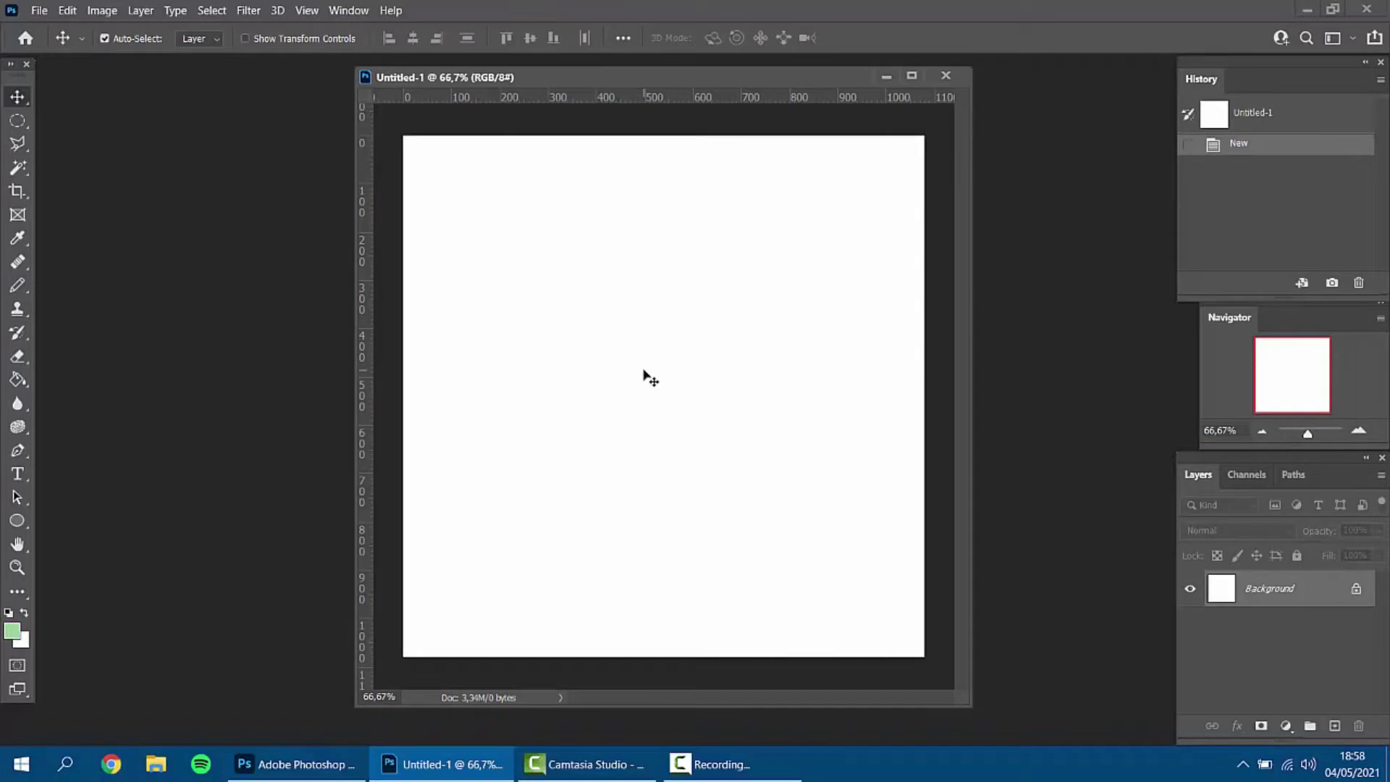
left_click(39, 11)
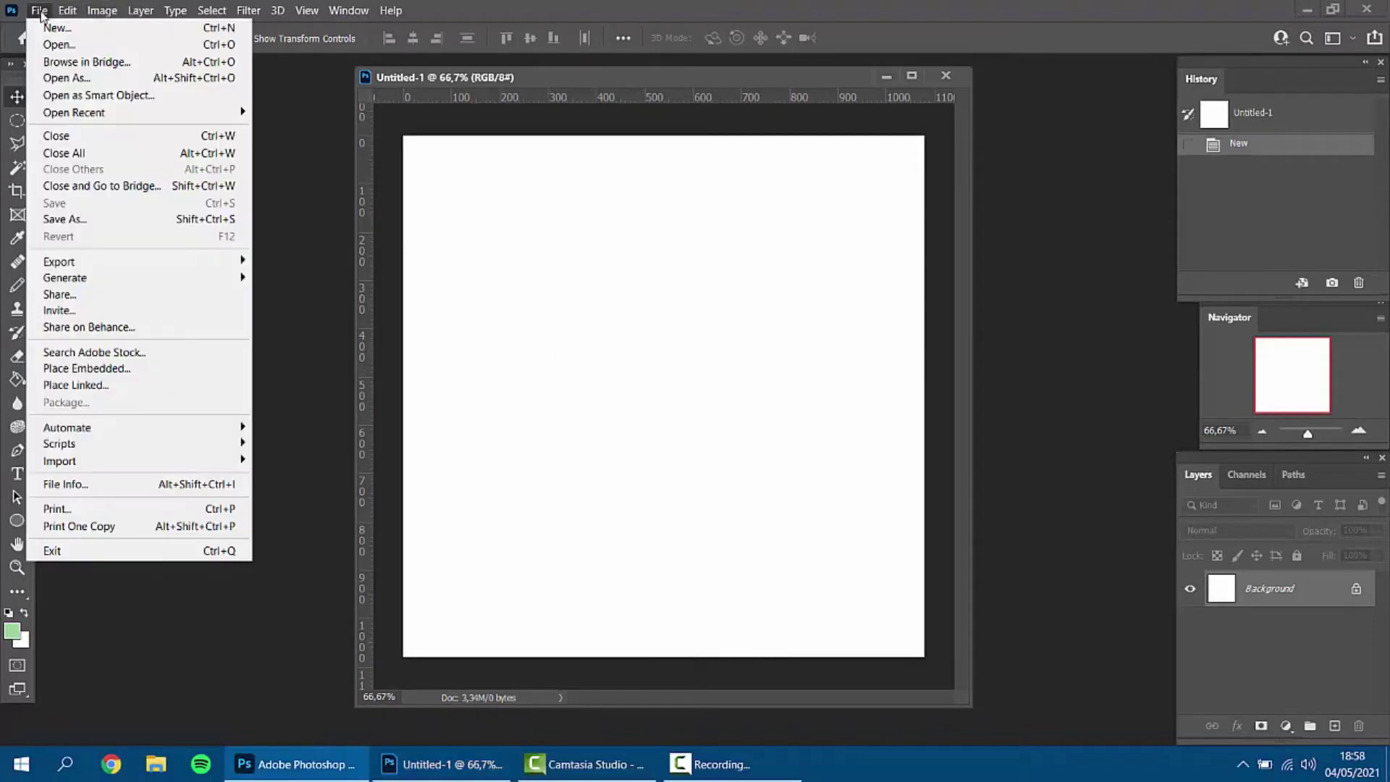
Open woman-enjoy-nature.jpg from the Desktop.
left_click(57, 39)
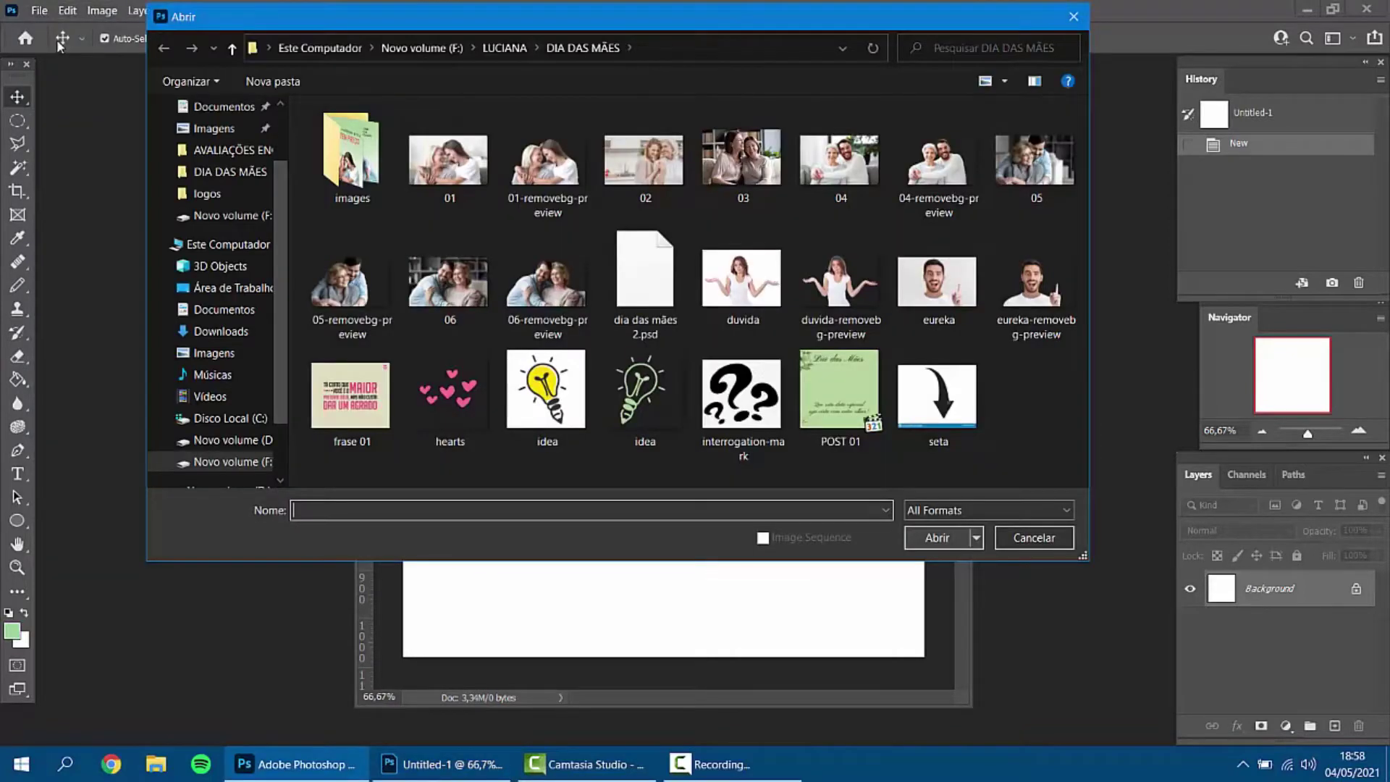
left_click(253, 290)
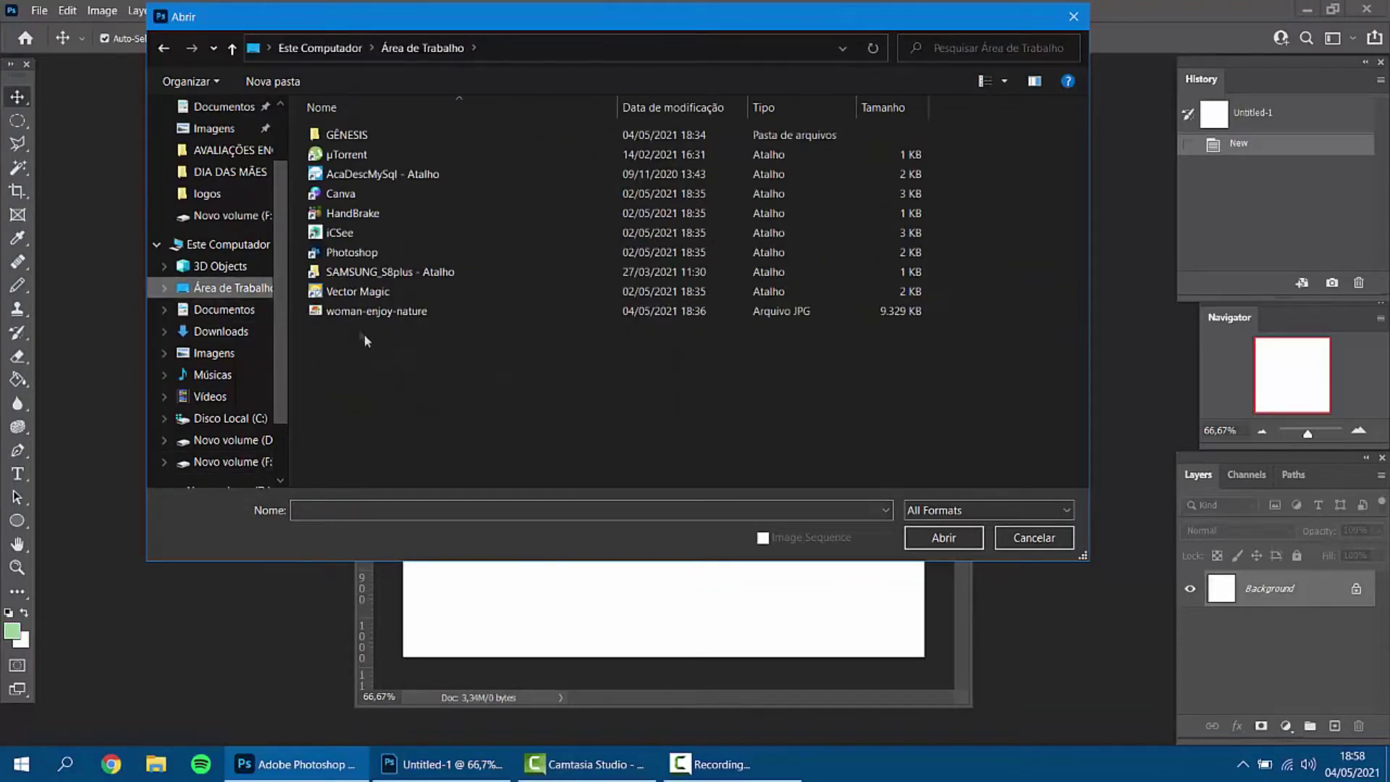
left_click(352, 313)
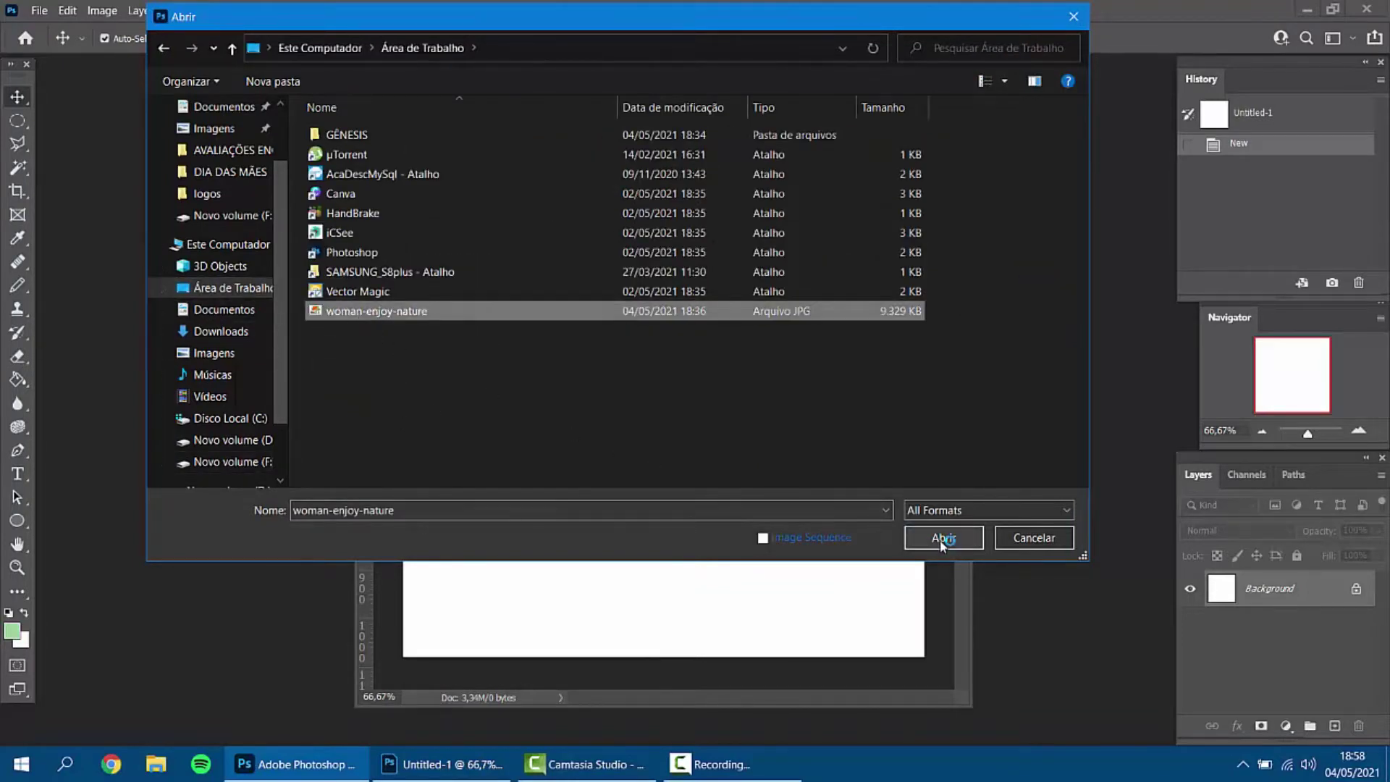
left_click(941, 537)
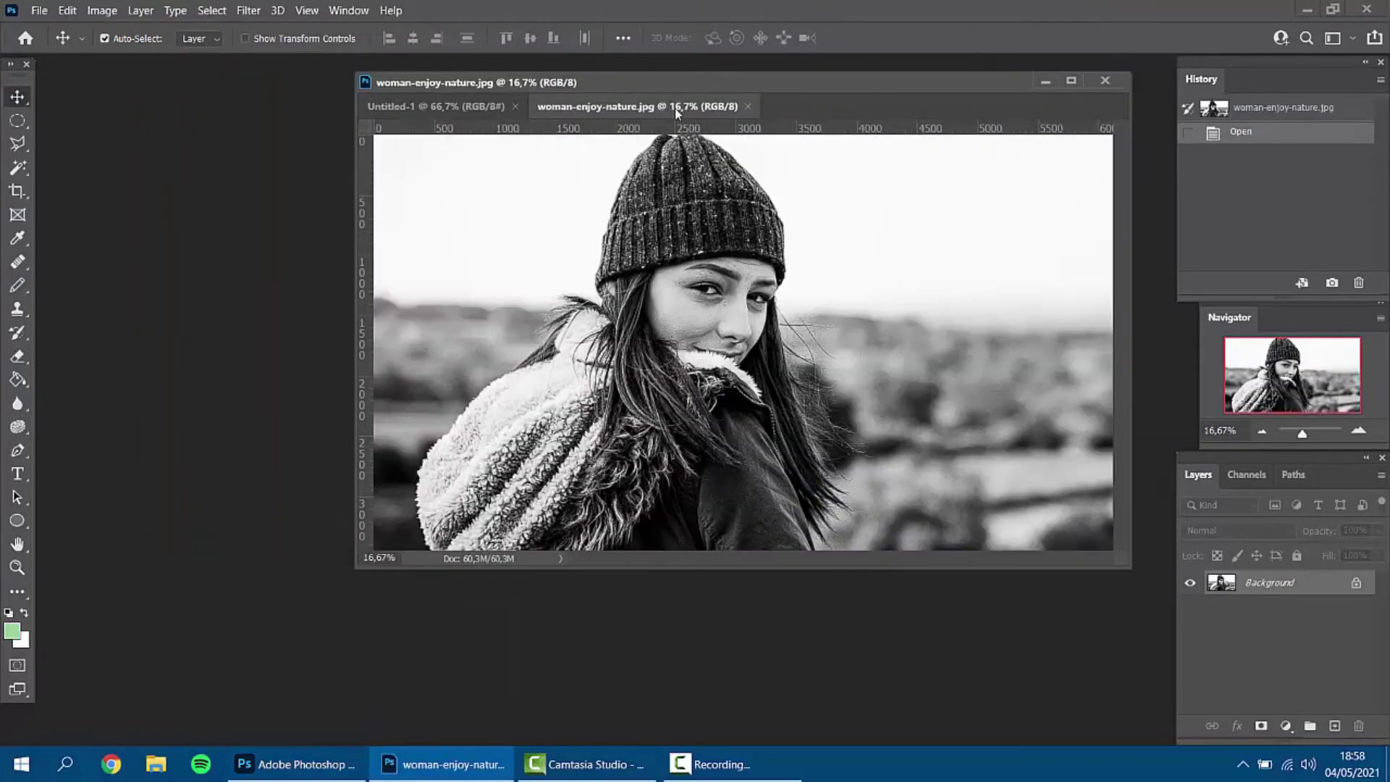
Drag the woman photo into Untitled-1 as Layer 1 and position it on the square canvas.
left_click_drag(675, 107, 347, 181)
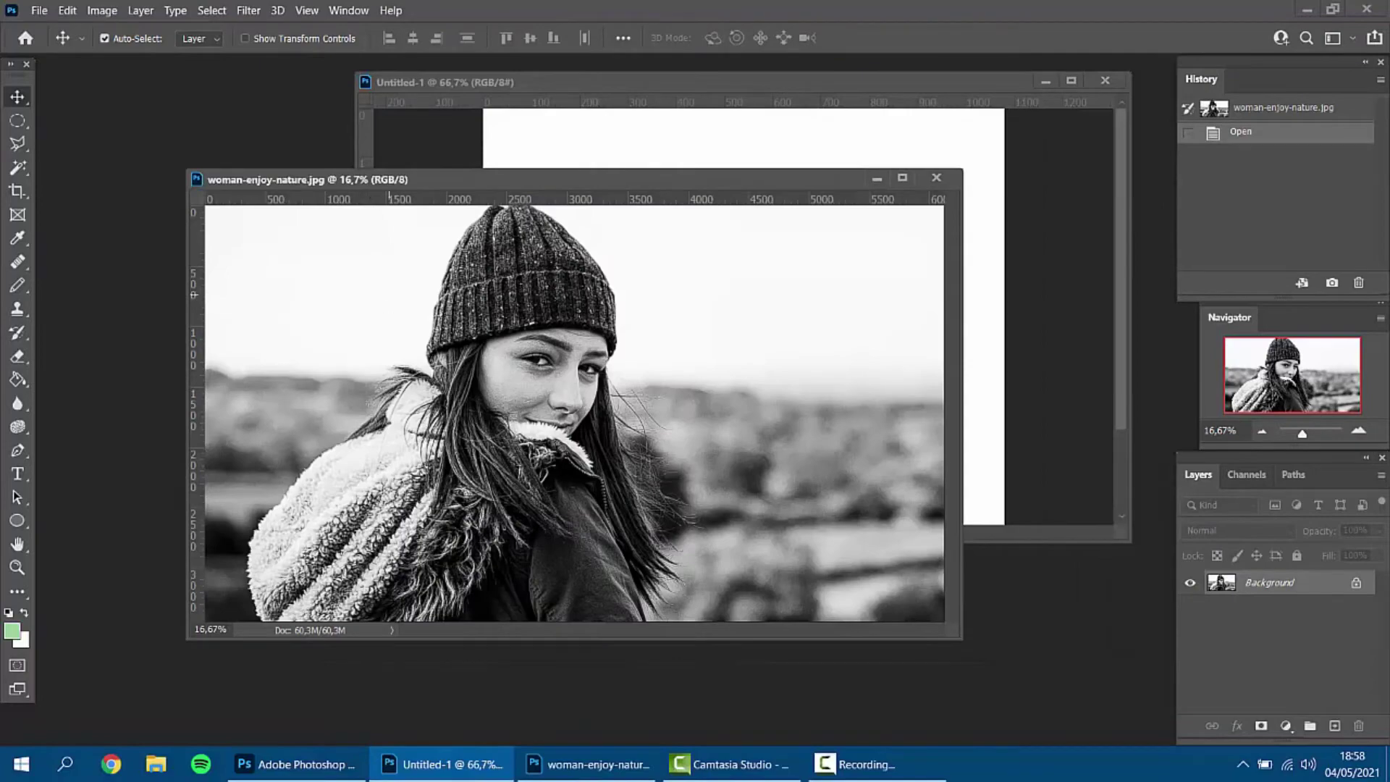
left_click_drag(584, 181, 450, 183)
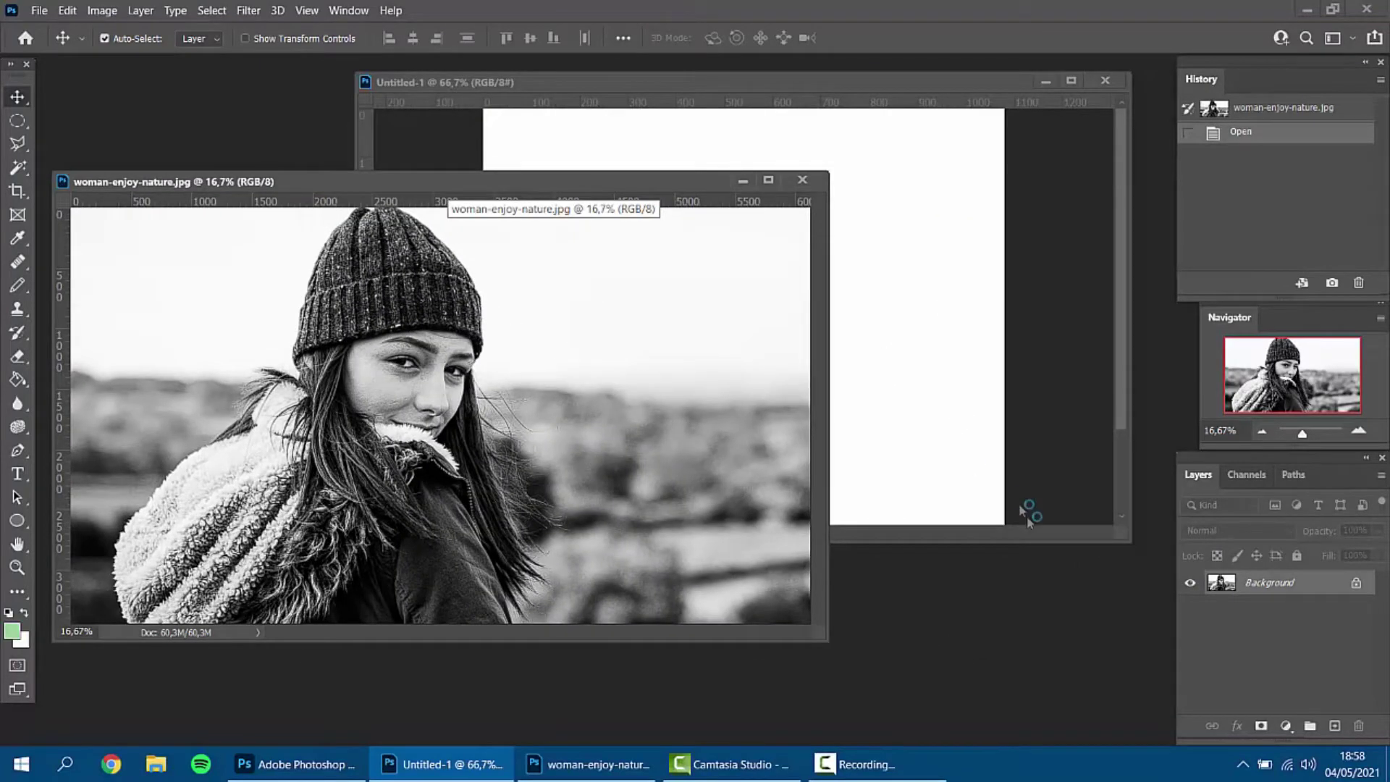
left_click_drag(587, 343, 884, 357)
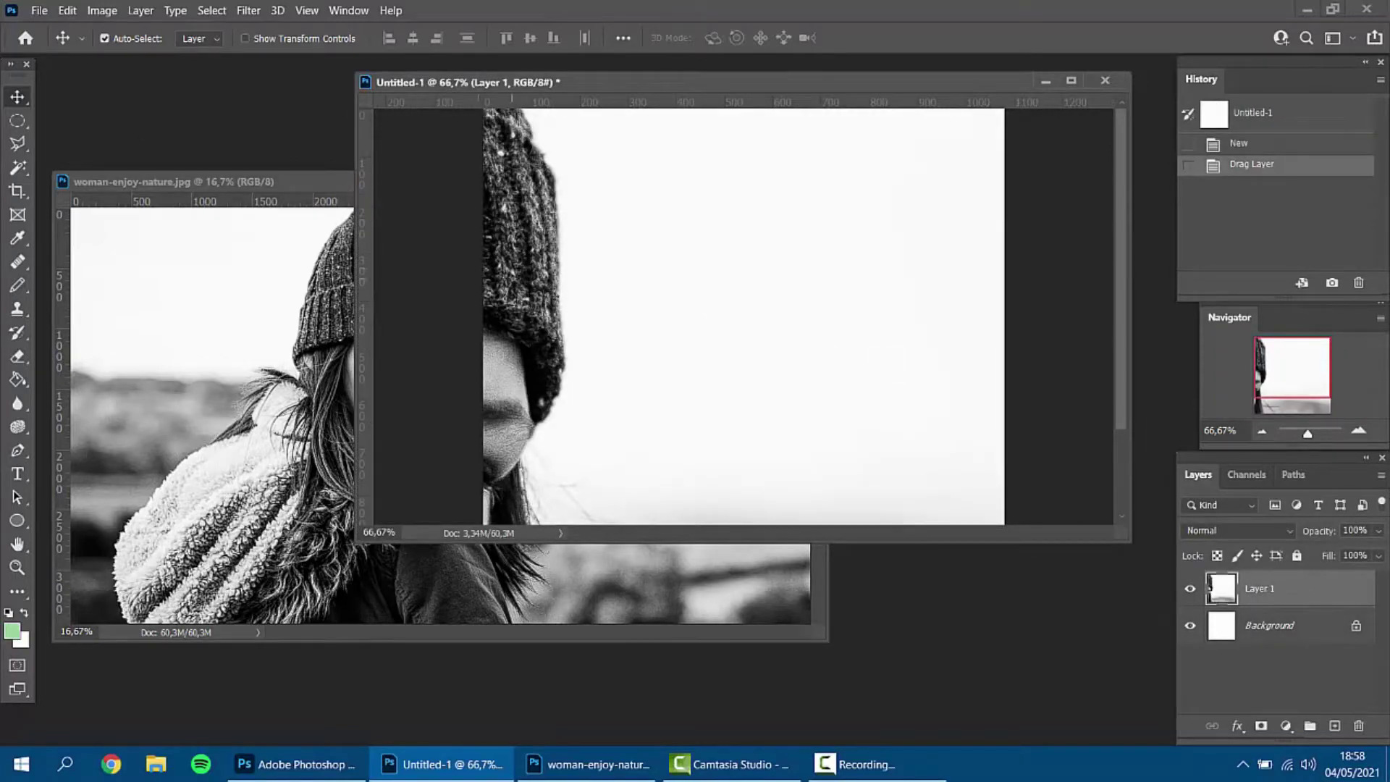
left_click_drag(537, 269, 905, 275)
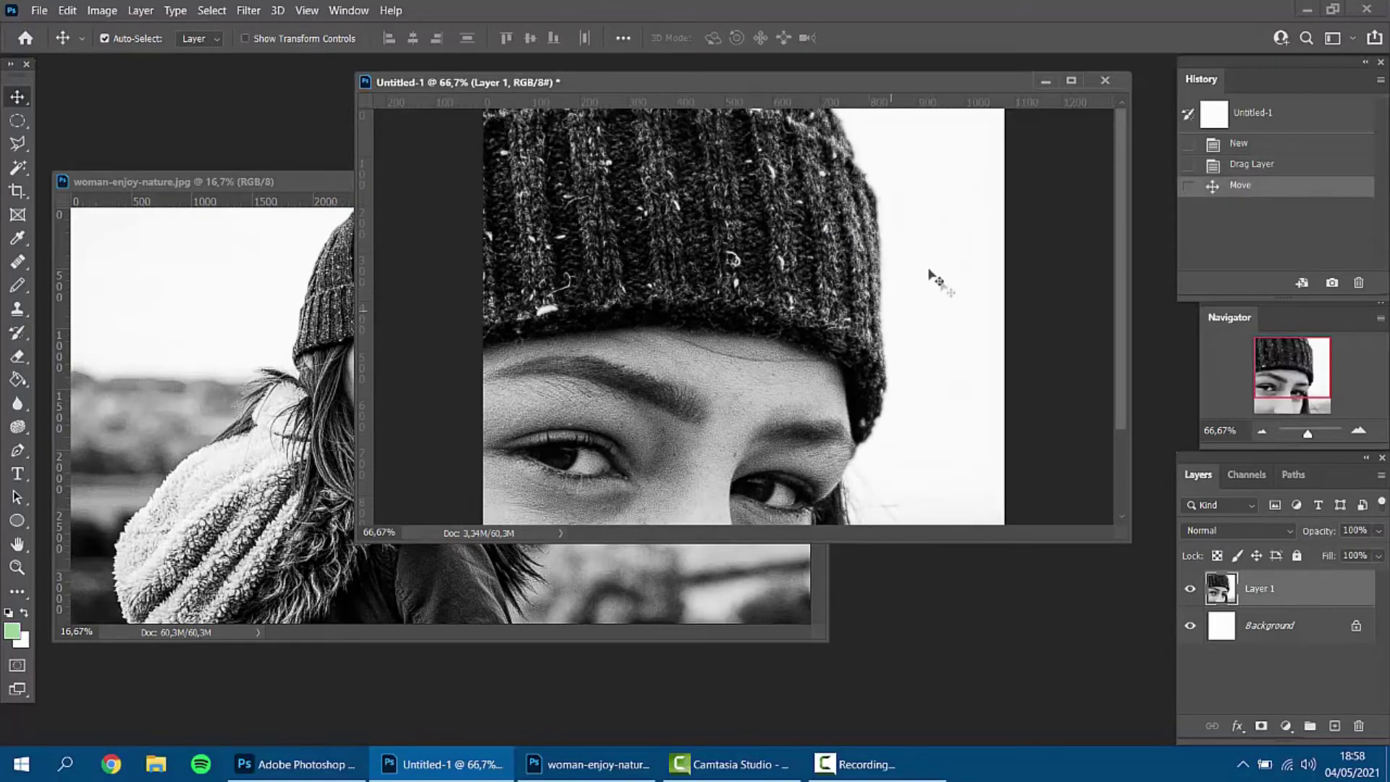
Close the original photo file and shift the portrait down and left on the enlarged canvas.
left_click(330, 181)
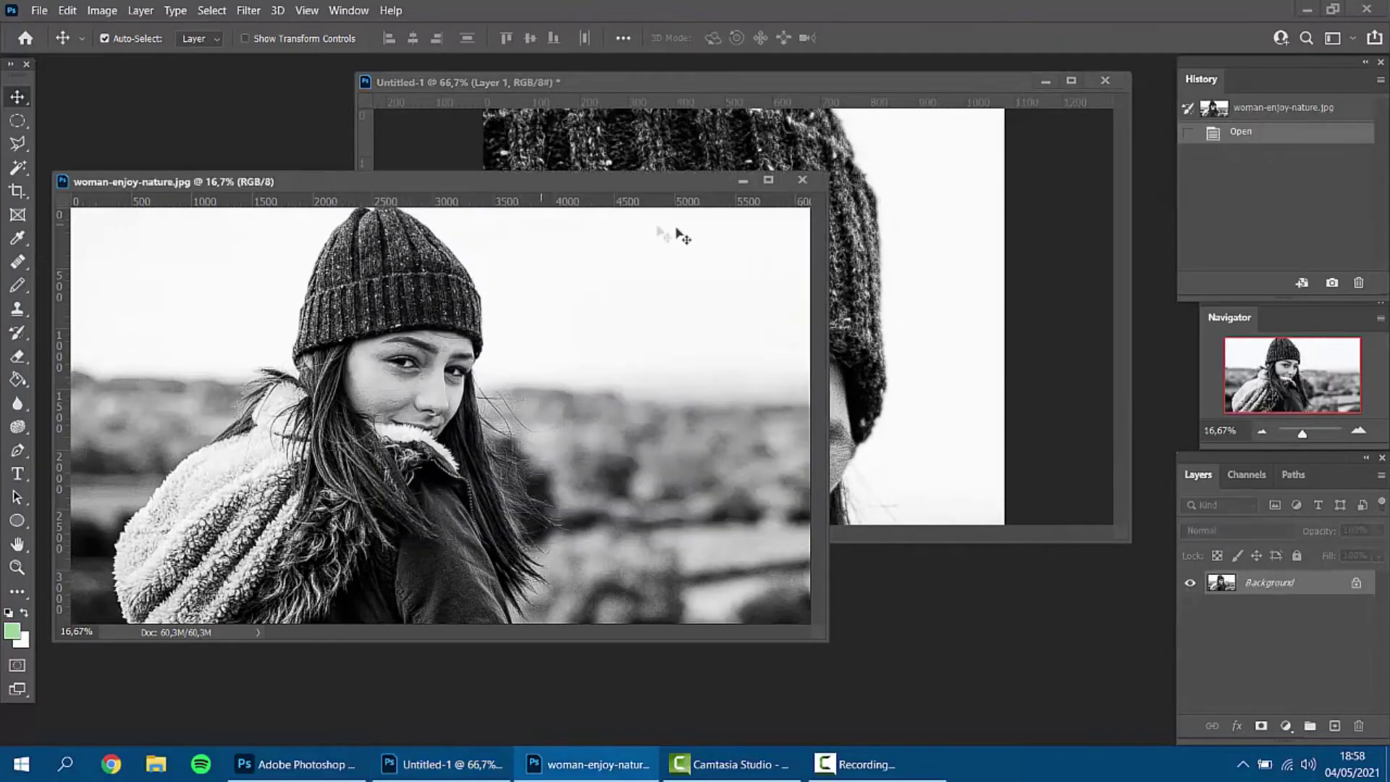
left_click(802, 180)
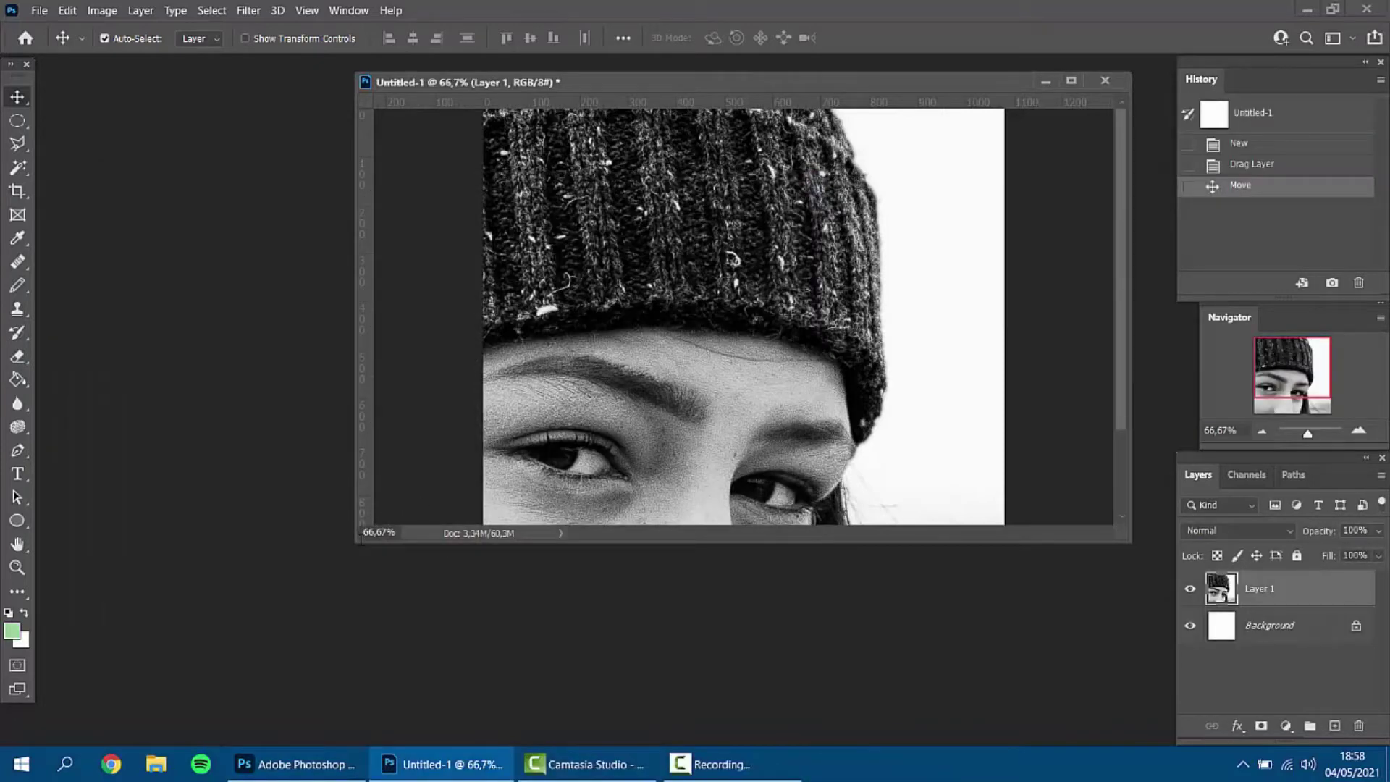
left_click_drag(355, 540, 190, 702)
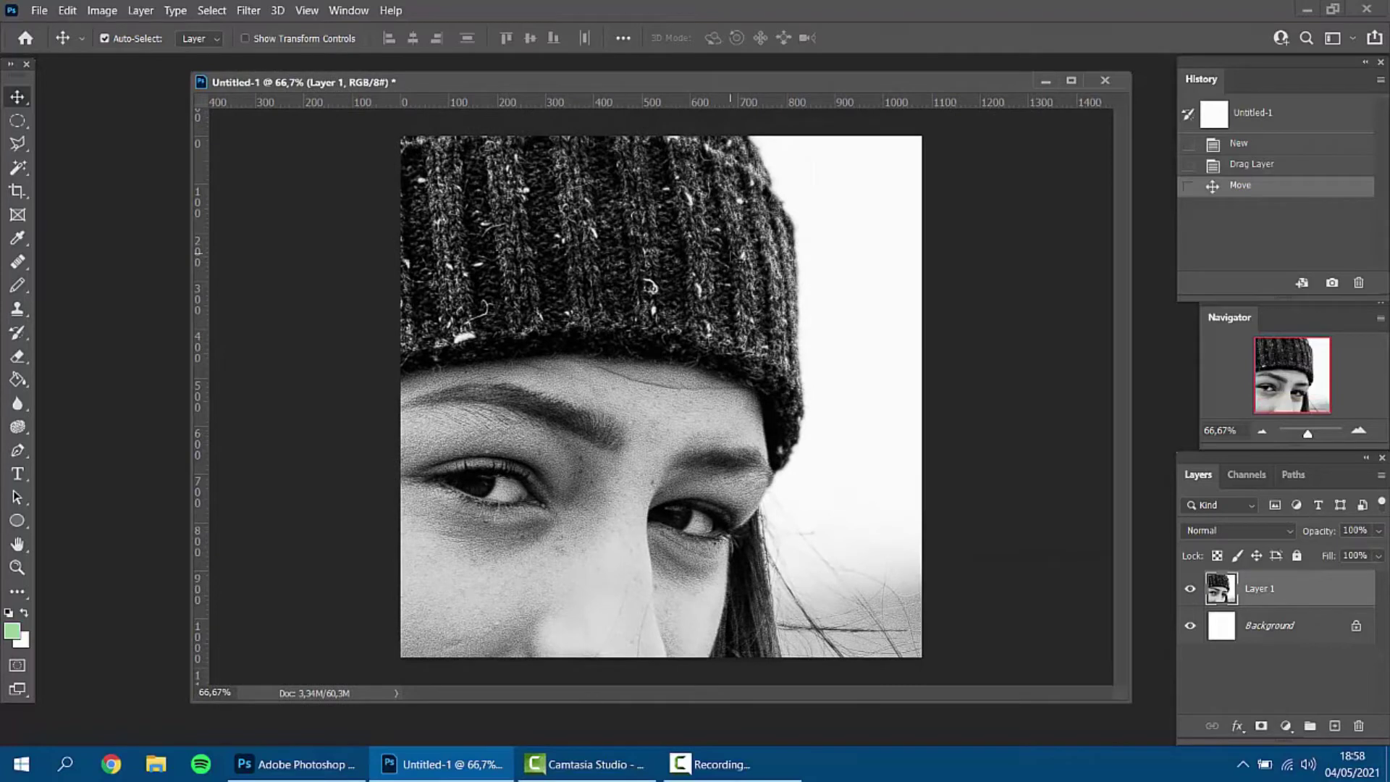
left_click_drag(727, 253, 673, 396)
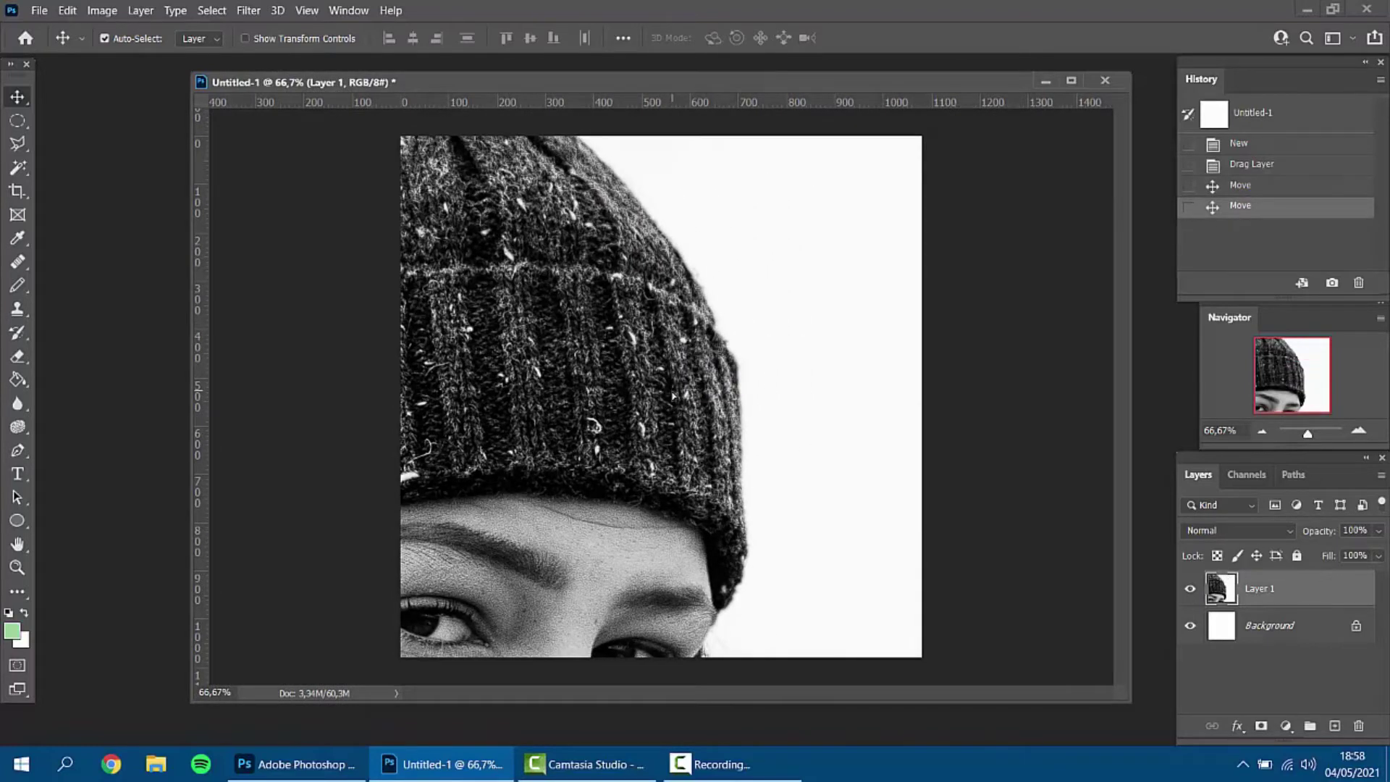
Scale Layer 1 to about 37% so the woman's head and shoulders fit the canvas.
key("ctrl+t")
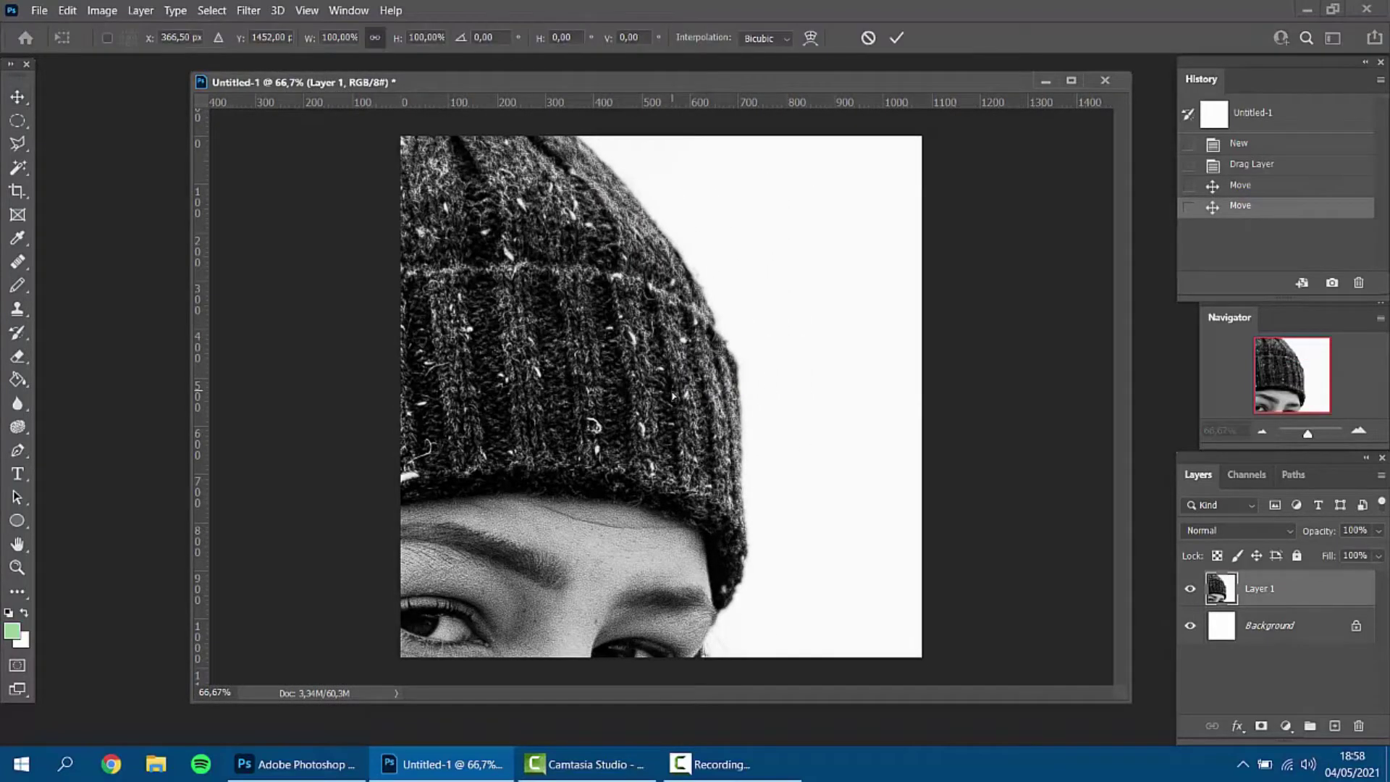
scroll(700, 417, "down", 2)
scroll(699, 417, "down", 2)
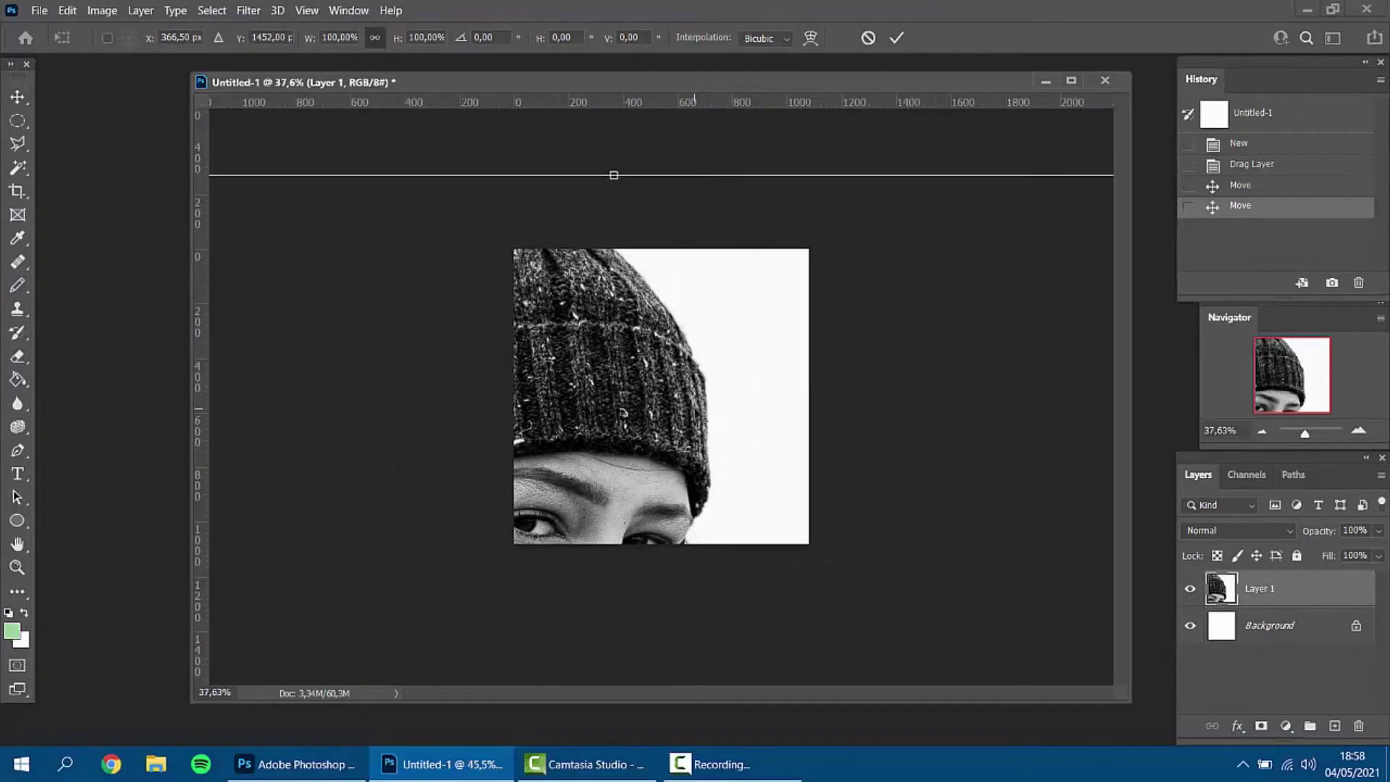
scroll(698, 416, "down", 2)
scroll(696, 414, "down", 1)
scroll(694, 413, "down", 1)
scroll(694, 412, "down", 1)
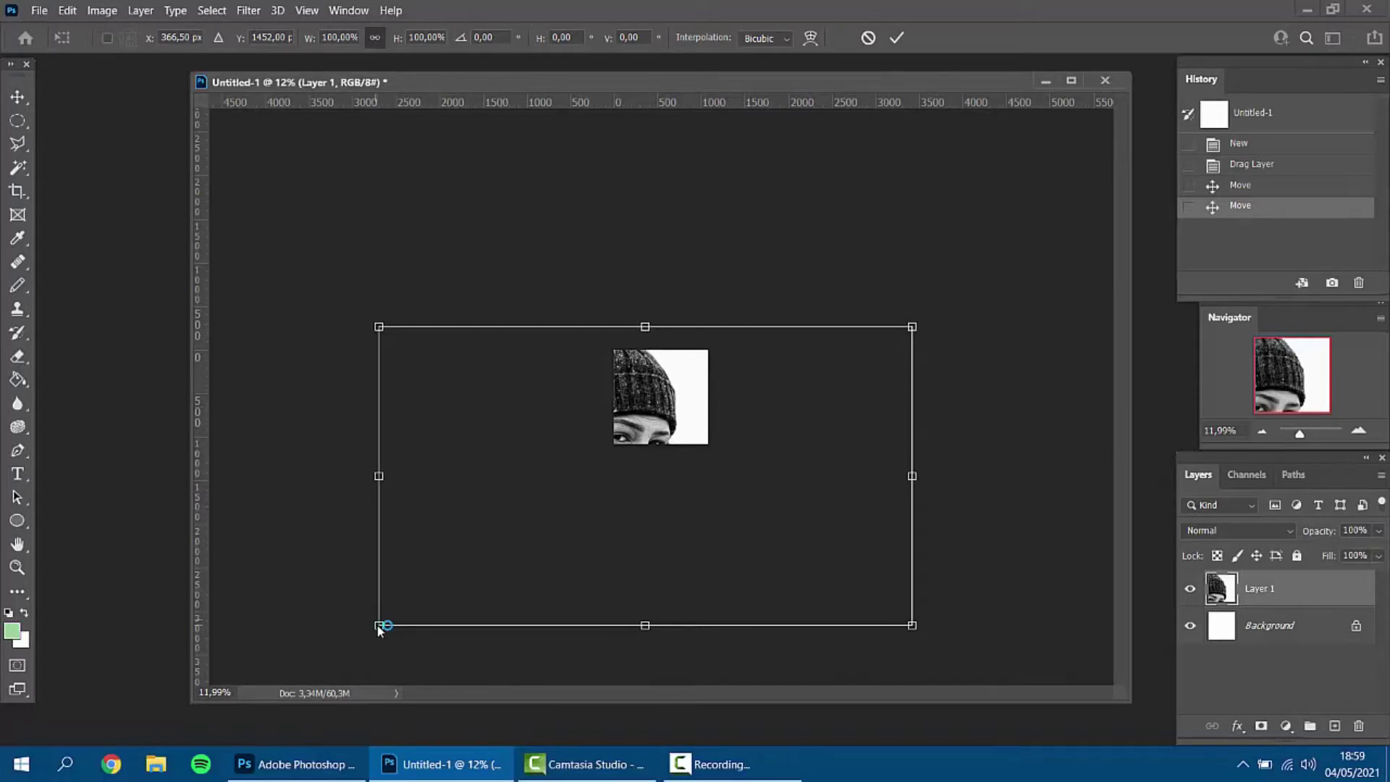
left_click_drag(380, 627, 483, 563)
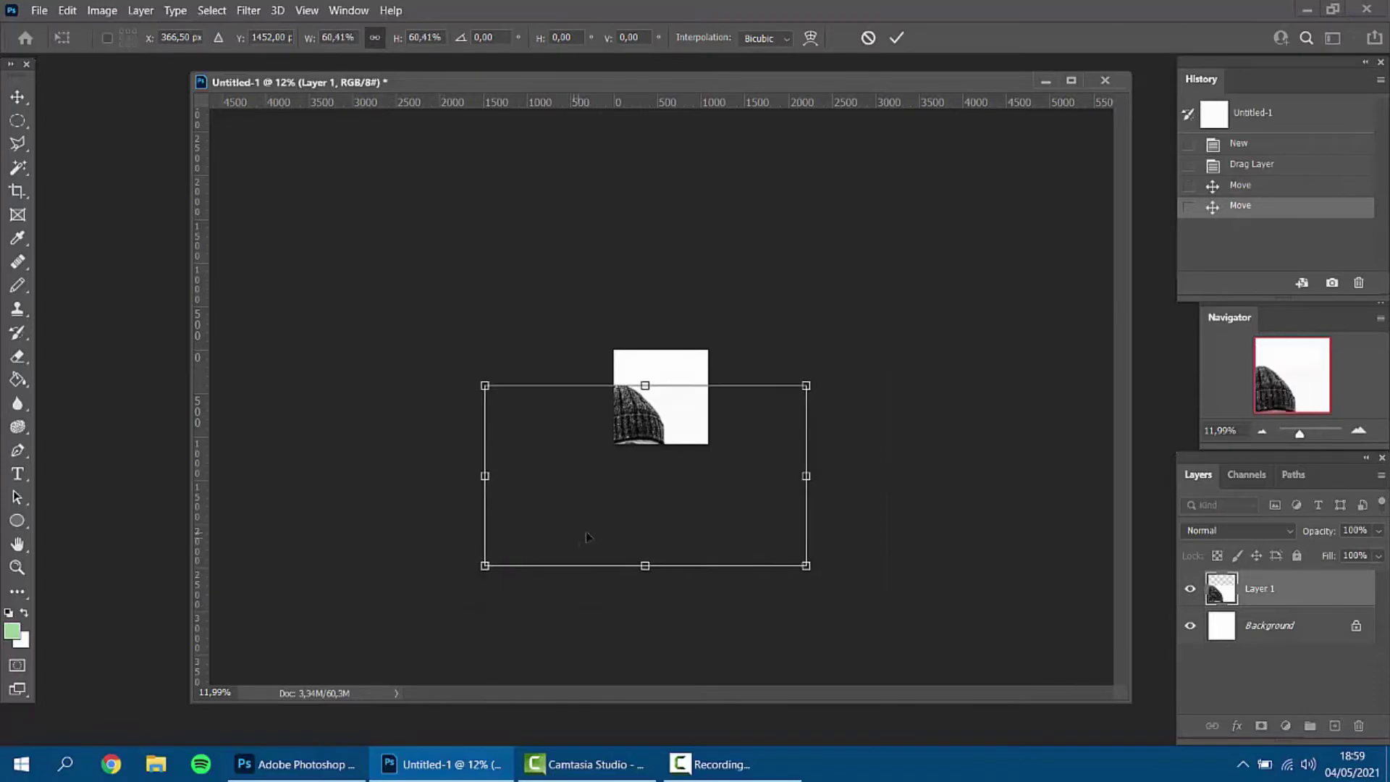
left_click_drag(590, 537, 596, 504)
left_click_drag(491, 534, 569, 490)
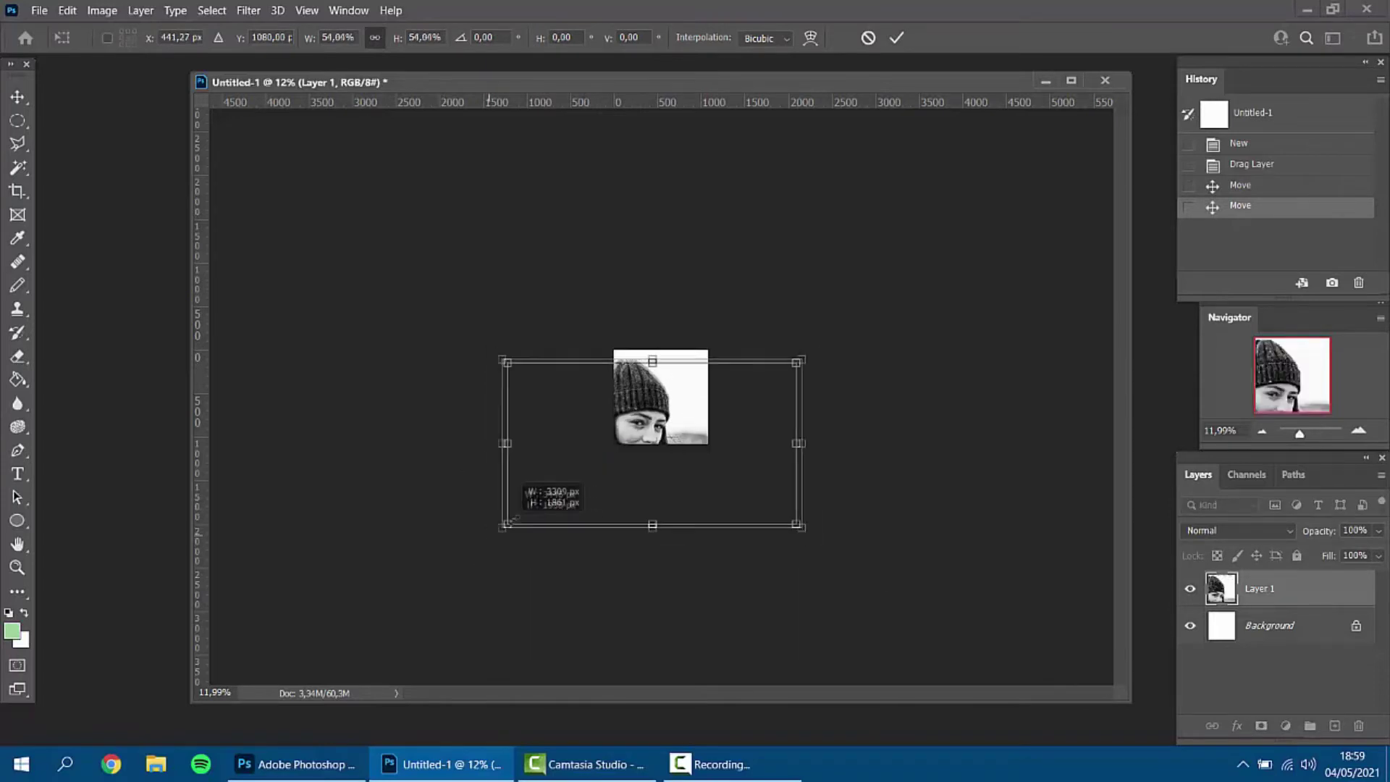
left_click_drag(660, 480, 682, 445)
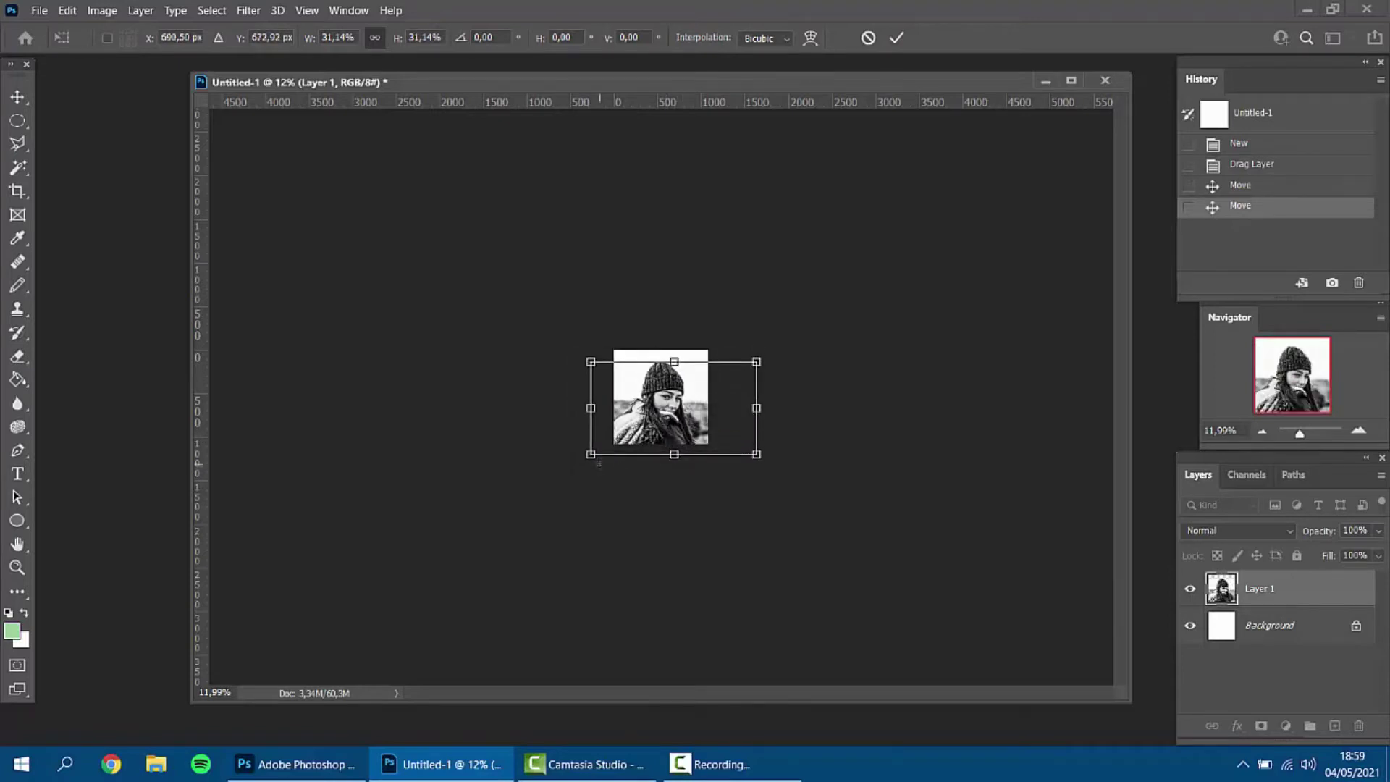
left_click_drag(591, 454, 597, 478)
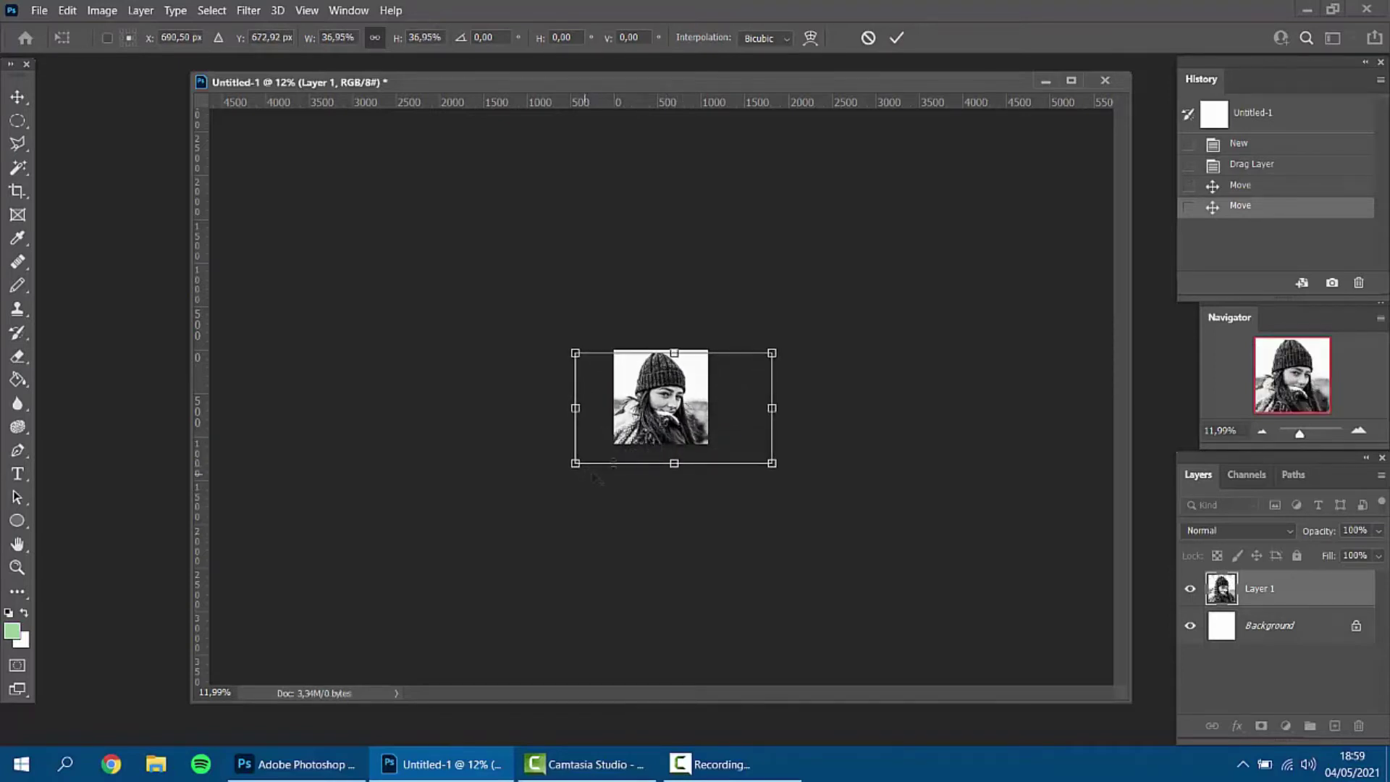
left_click_drag(692, 391, 693, 396)
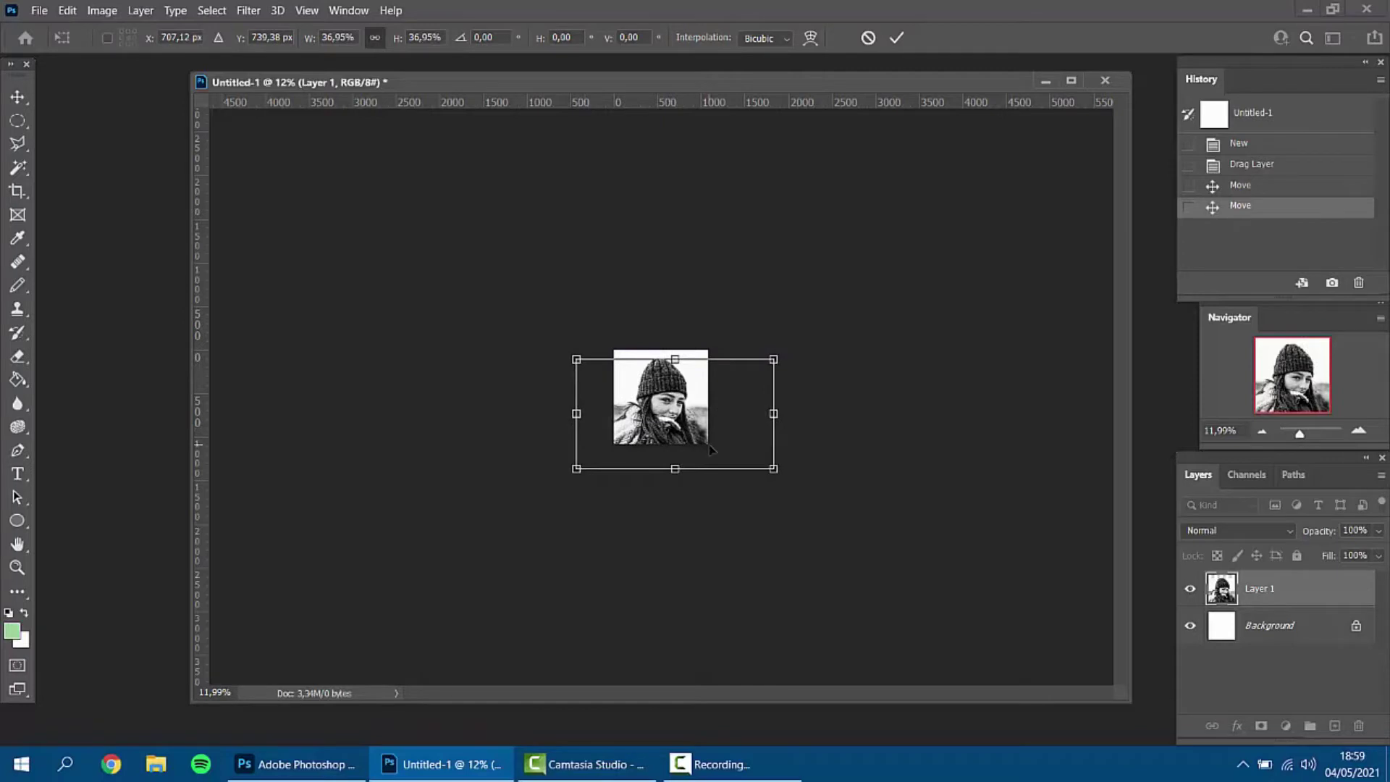
key("Return")
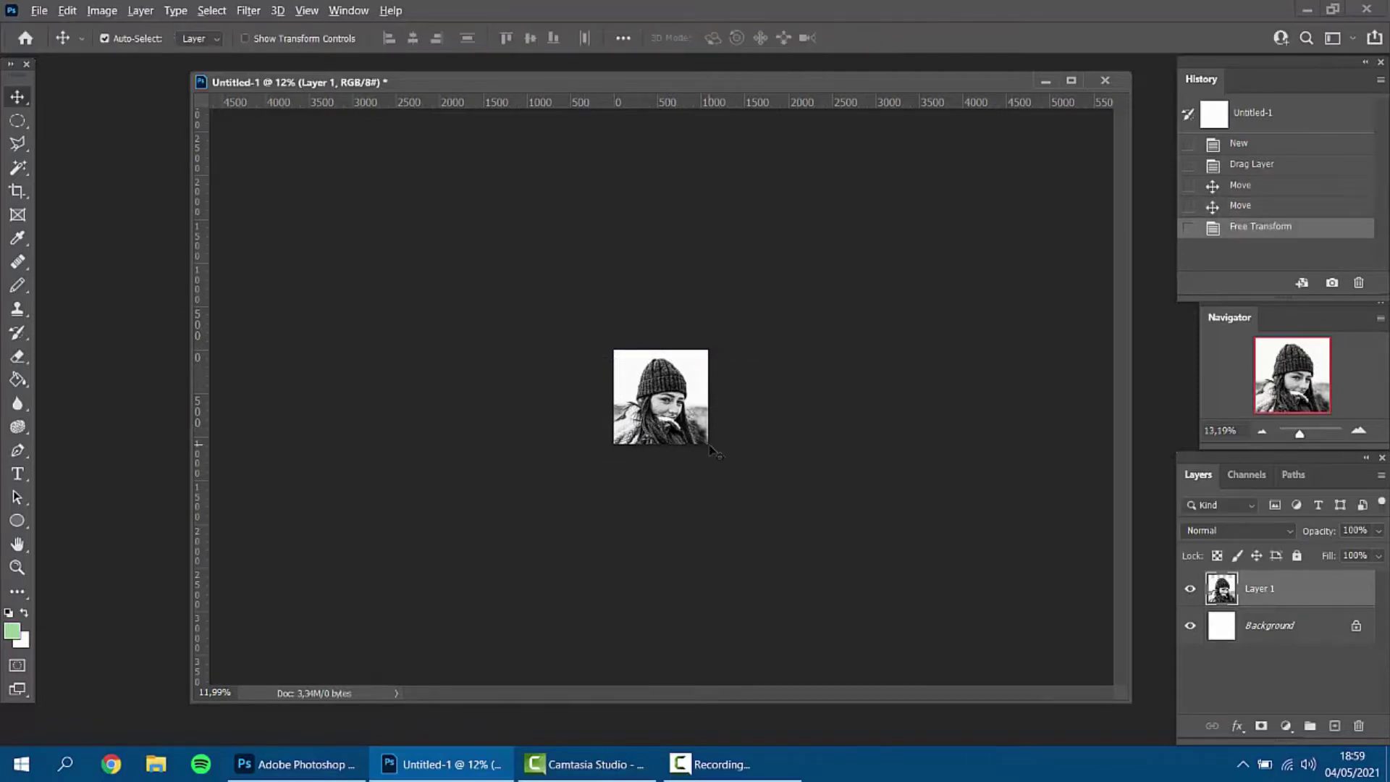
Zoom in on the square canvas.
key("ctrl+plus")
scroll(660, 396, "up", 1)
scroll(660, 396, "up", 1)
scroll(660, 396, "up", 1)
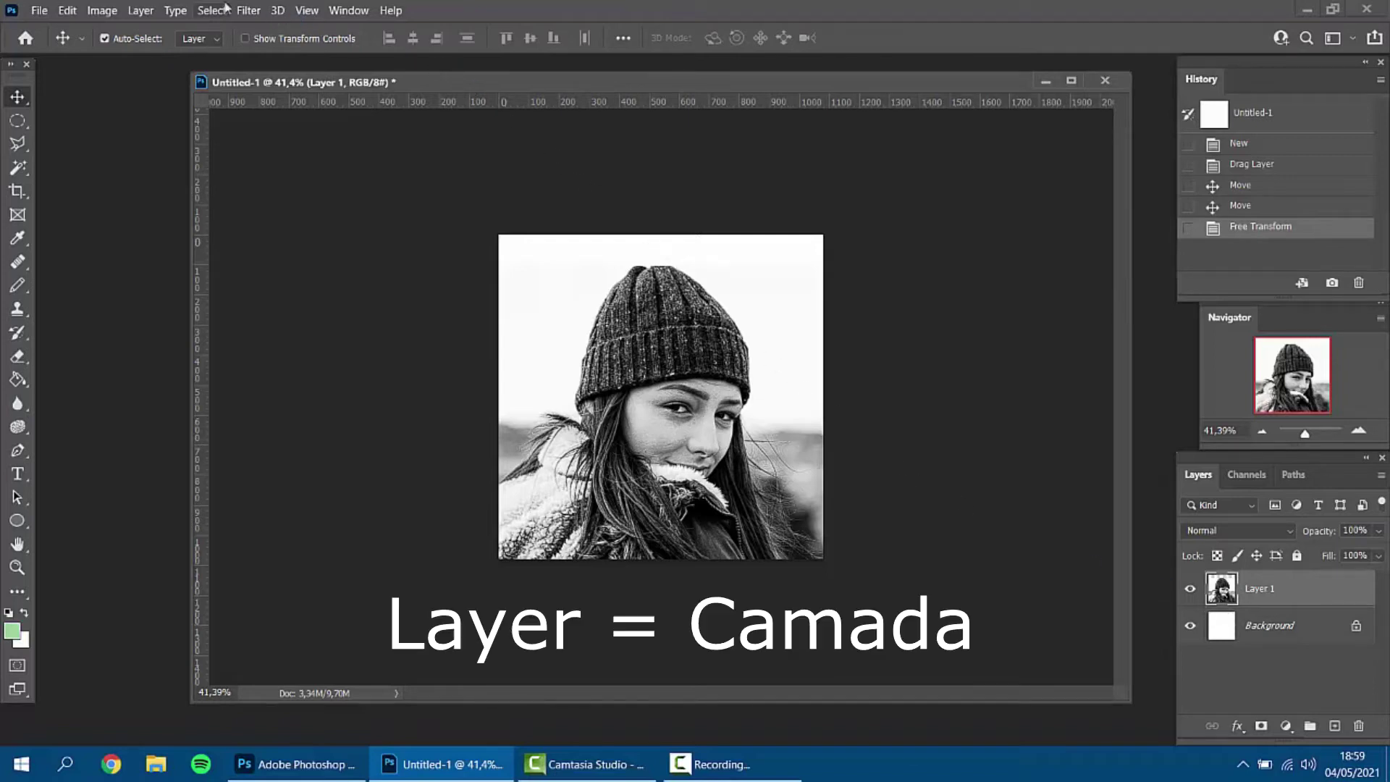
Flatten the image and unlock the Background into an editable Layer 0.
left_click(140, 11)
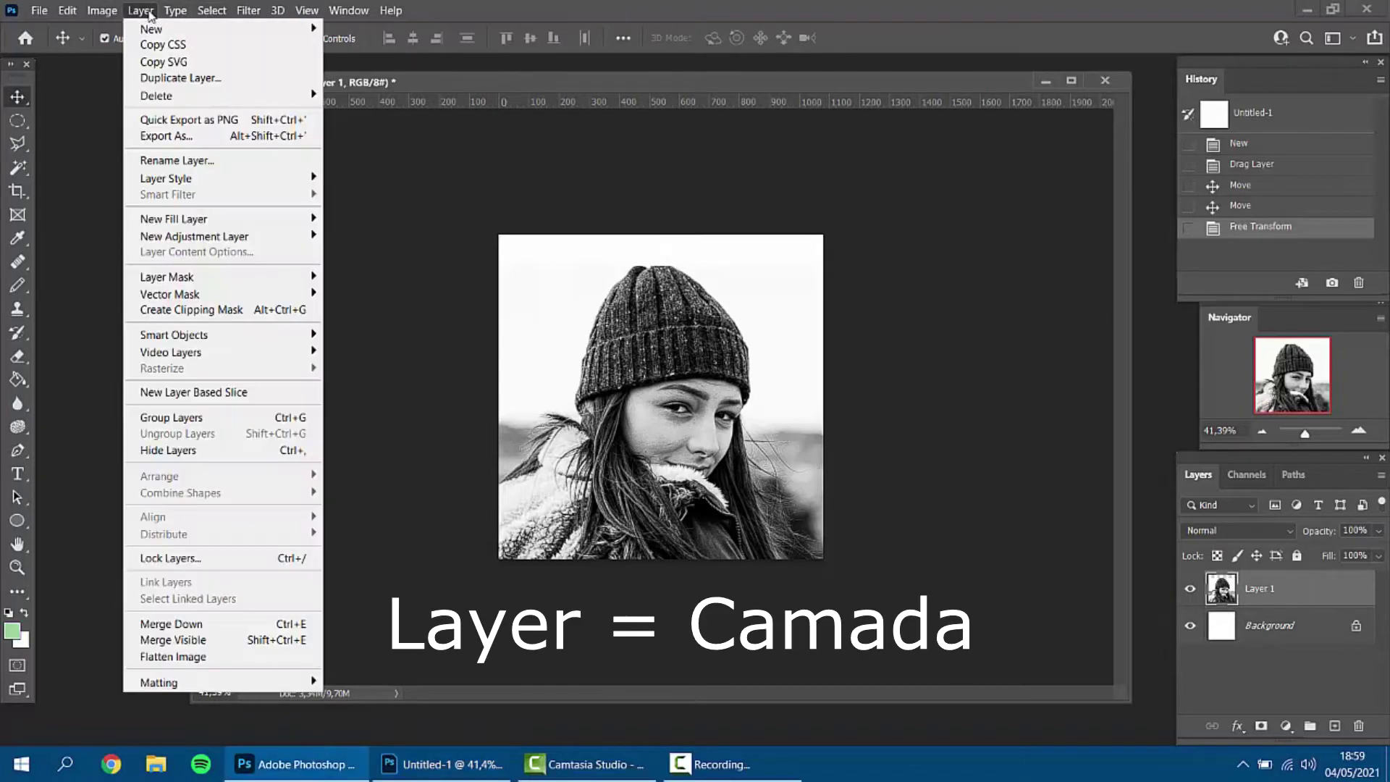
left_click(197, 661)
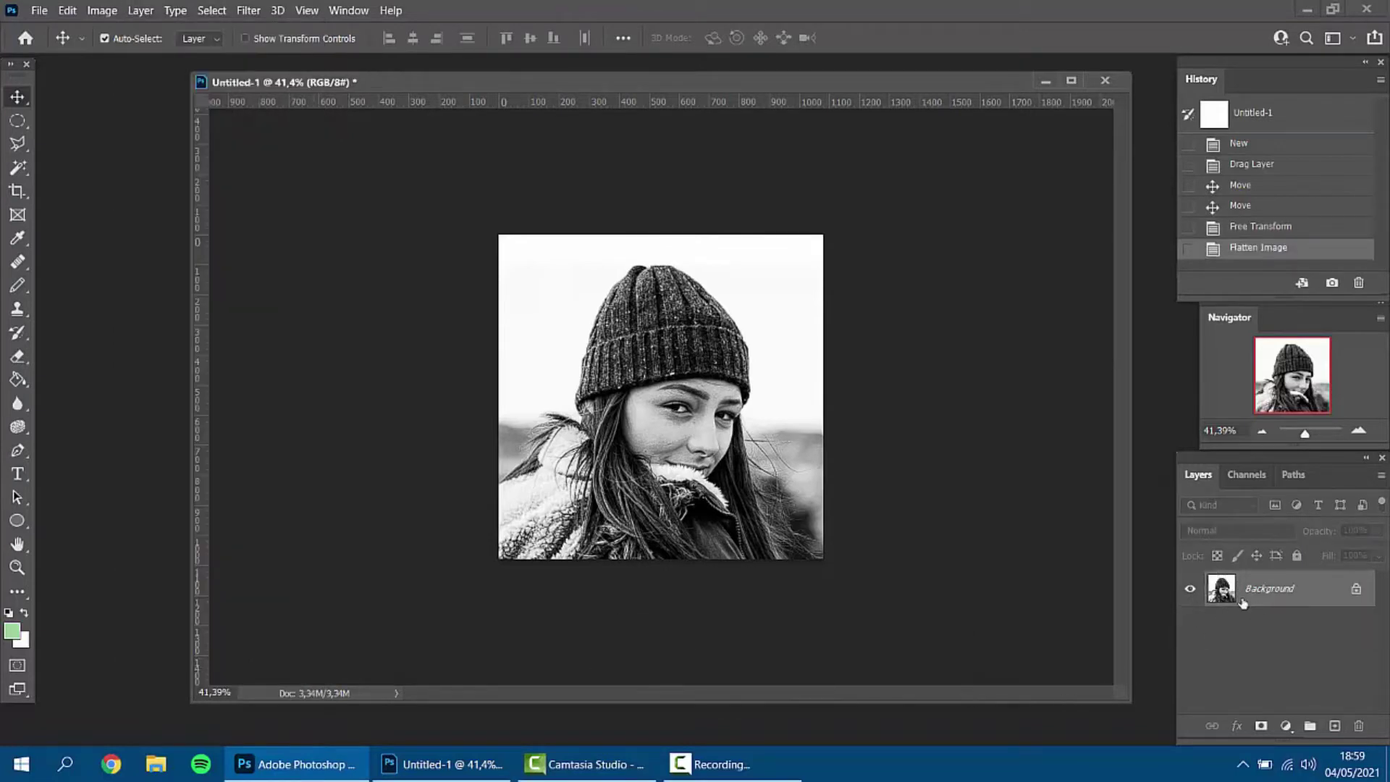
left_click(1356, 591)
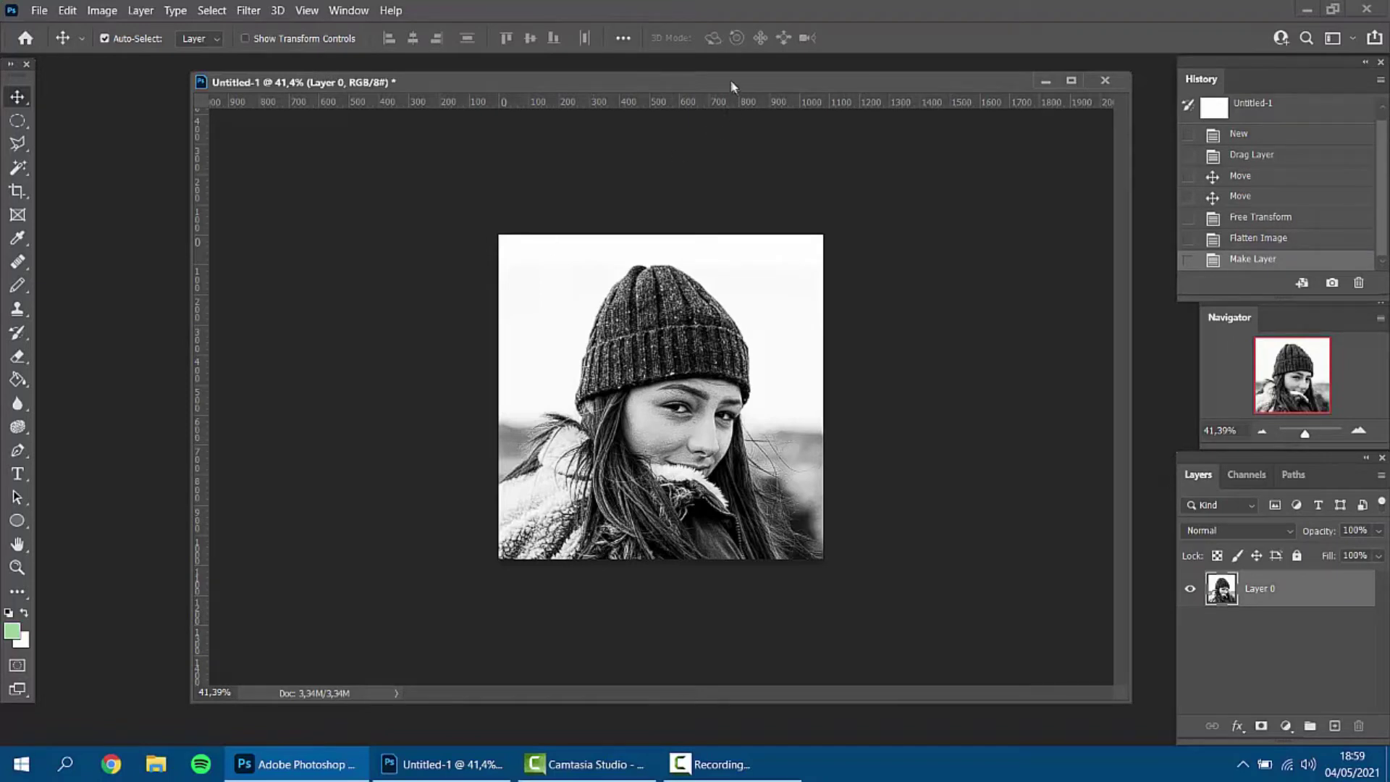
left_click_drag(731, 87, 721, 86)
scroll(817, 434, "up", 2)
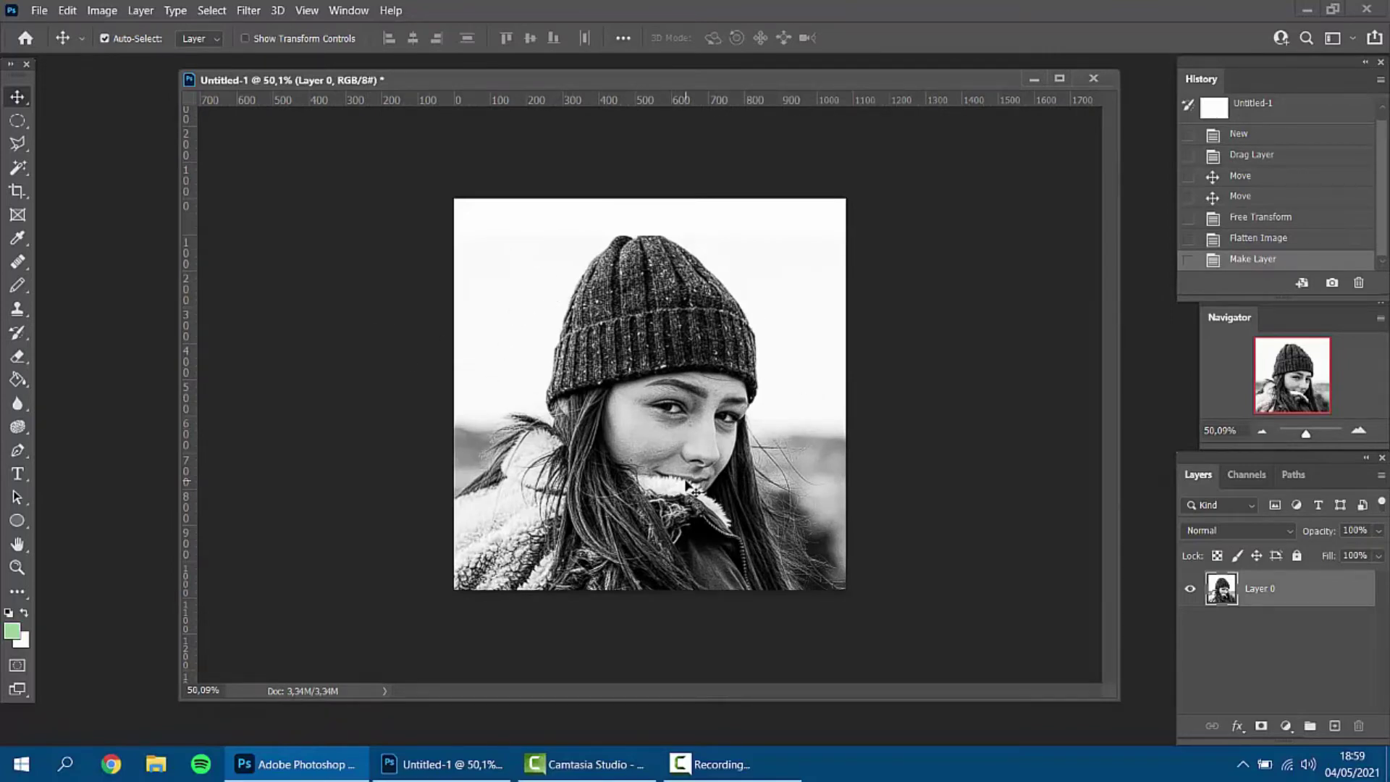
Draw a green Ellipse 1 circle about 1066 px wide covering the portrait.
left_click(17, 521)
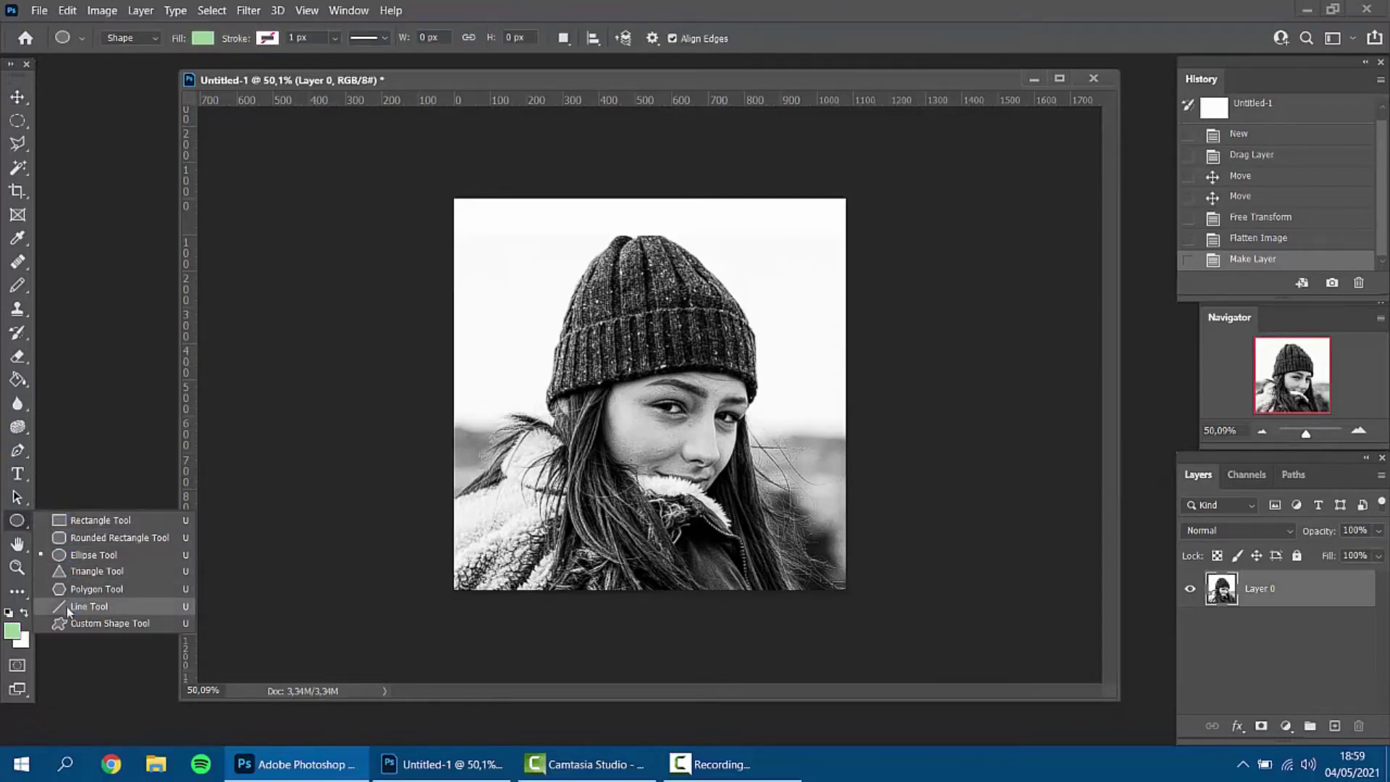
left_click(65, 554)
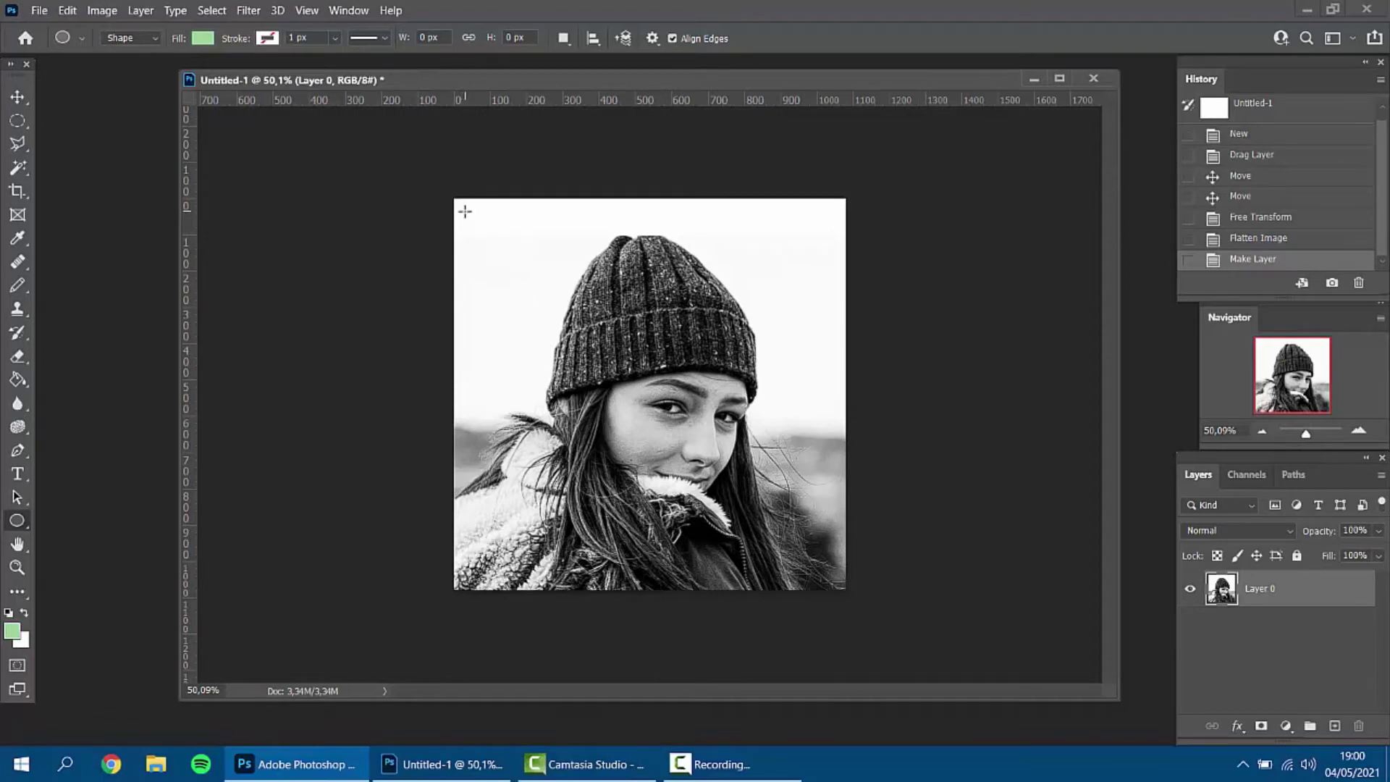
mouse_move(464, 211)
left_mouse_down()
mouse_move(724, 500)
mouse_move(844, 715)
left_mouse_up()
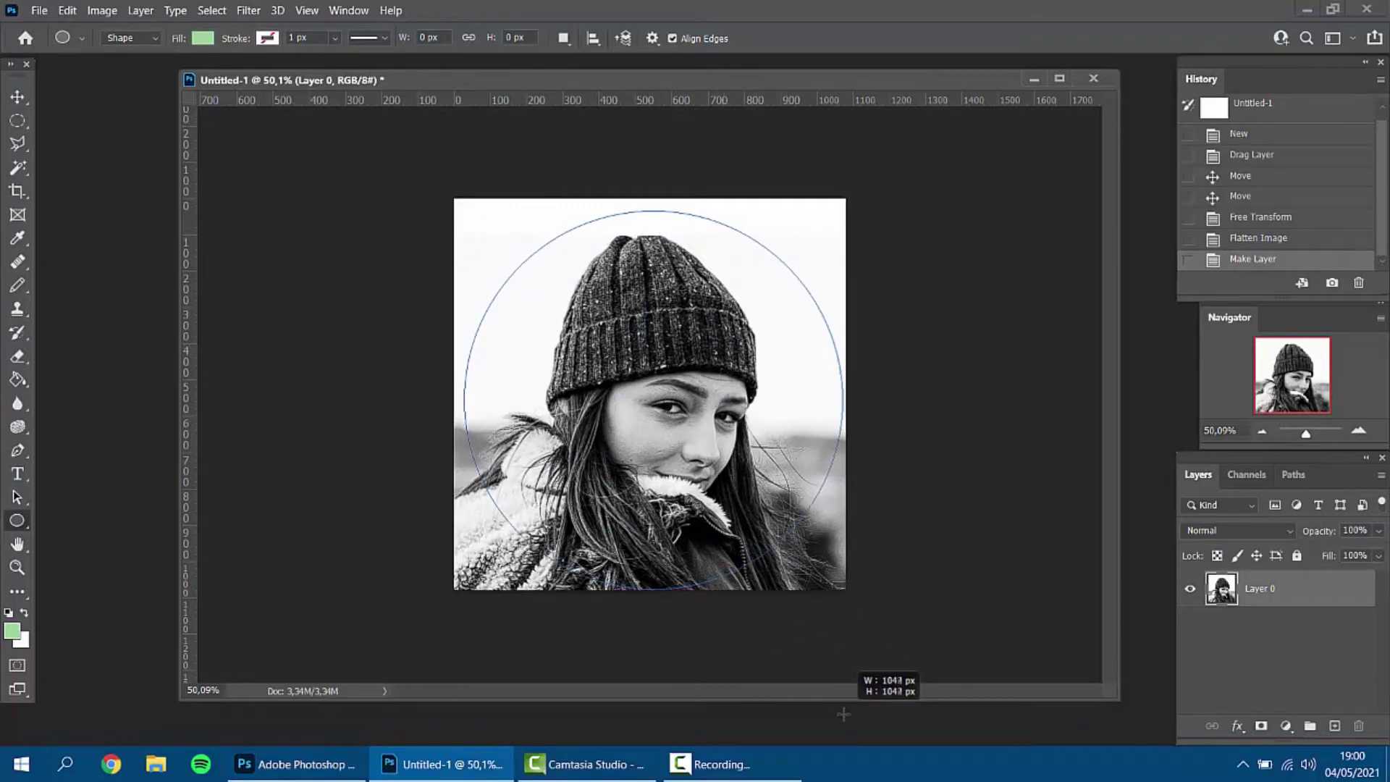
left_click_drag(843, 715, 842, 717)
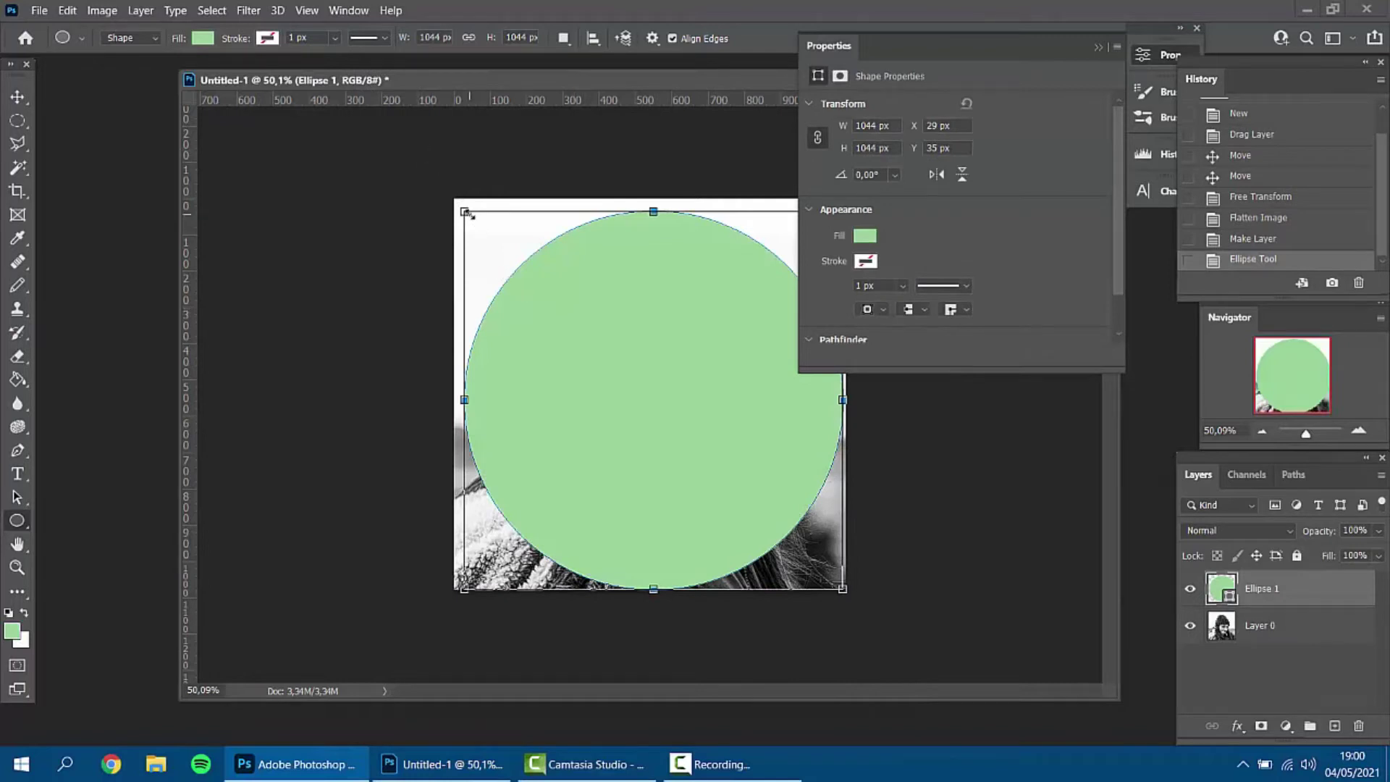
left_click_drag(465, 213, 456, 203)
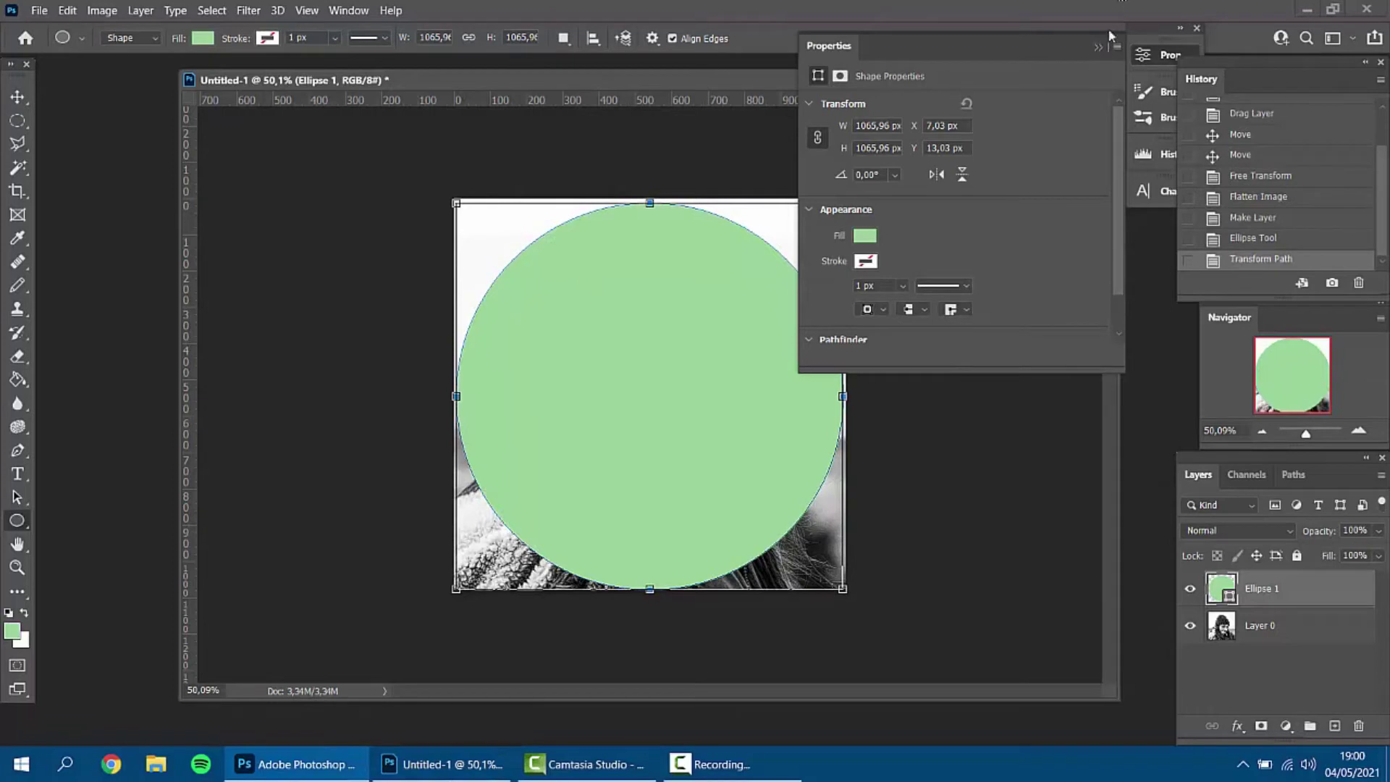
left_click(1096, 46)
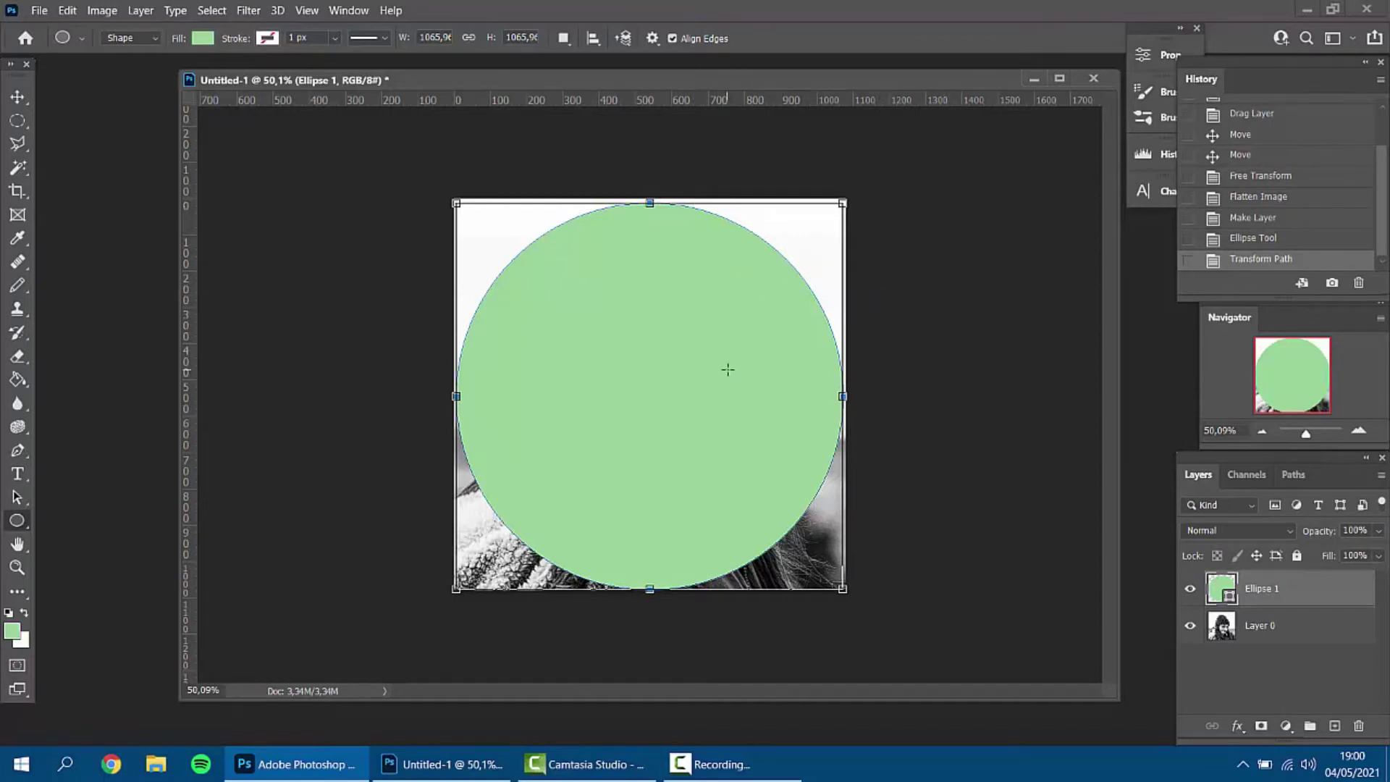
key("Return")
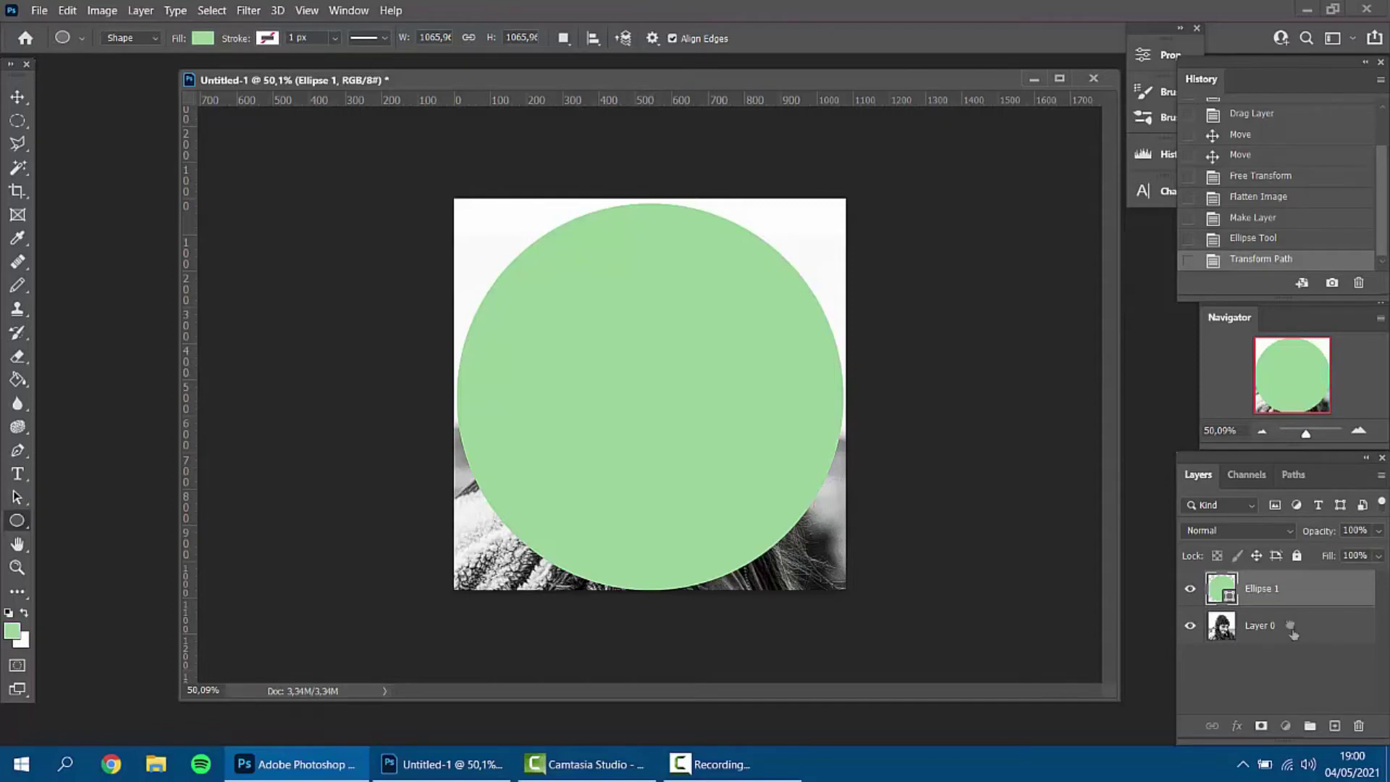
Move Layer 0 above Ellipse 1 and make it a clipping mask on the circle.
left_click_drag(1294, 635, 1288, 578)
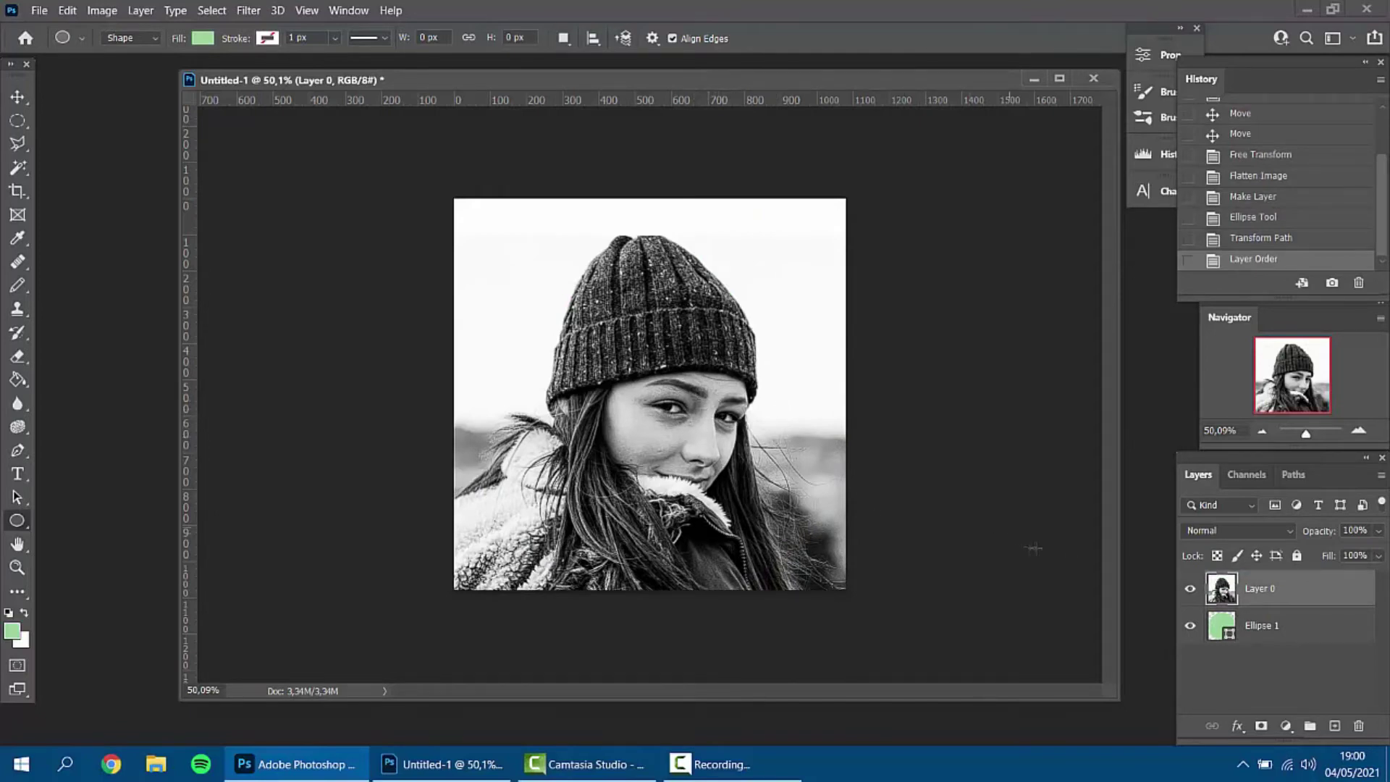
right_click(1302, 595)
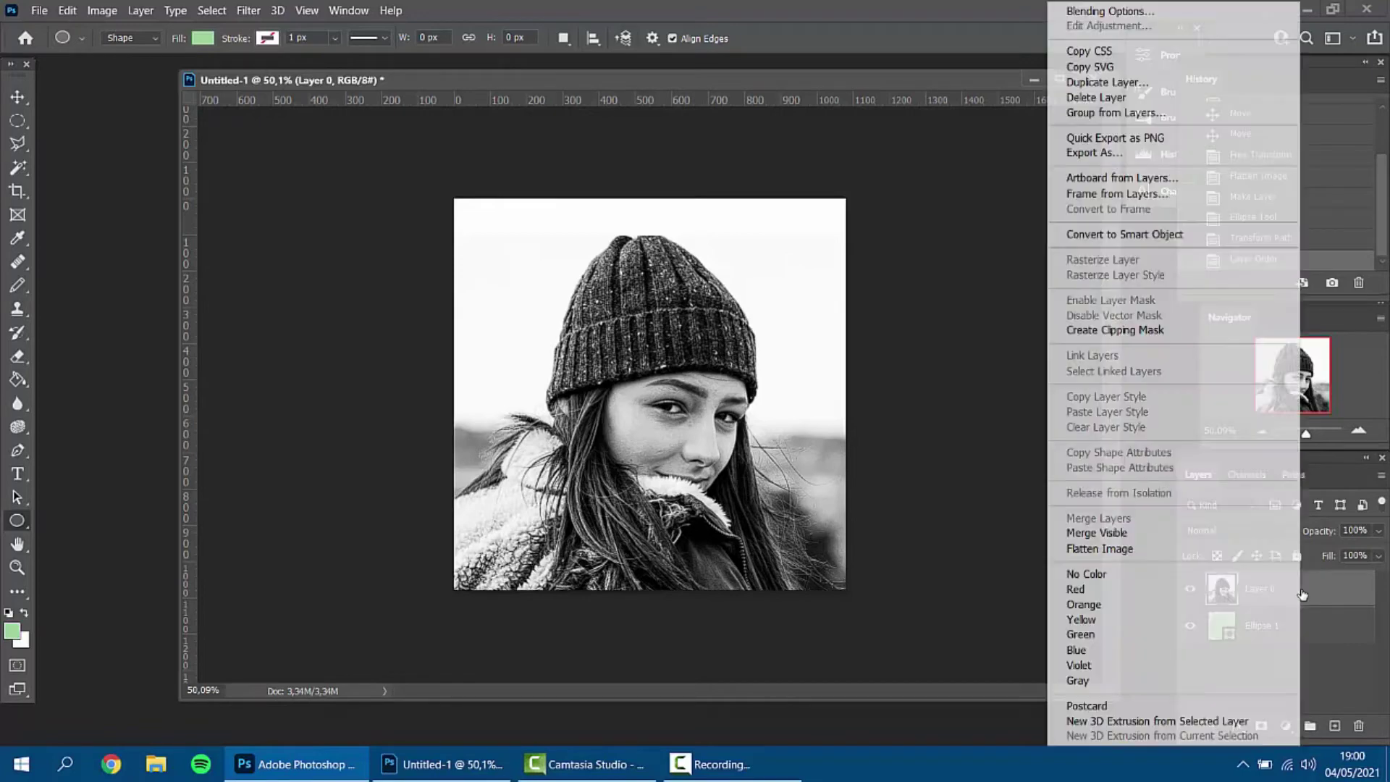
left_click(1094, 332)
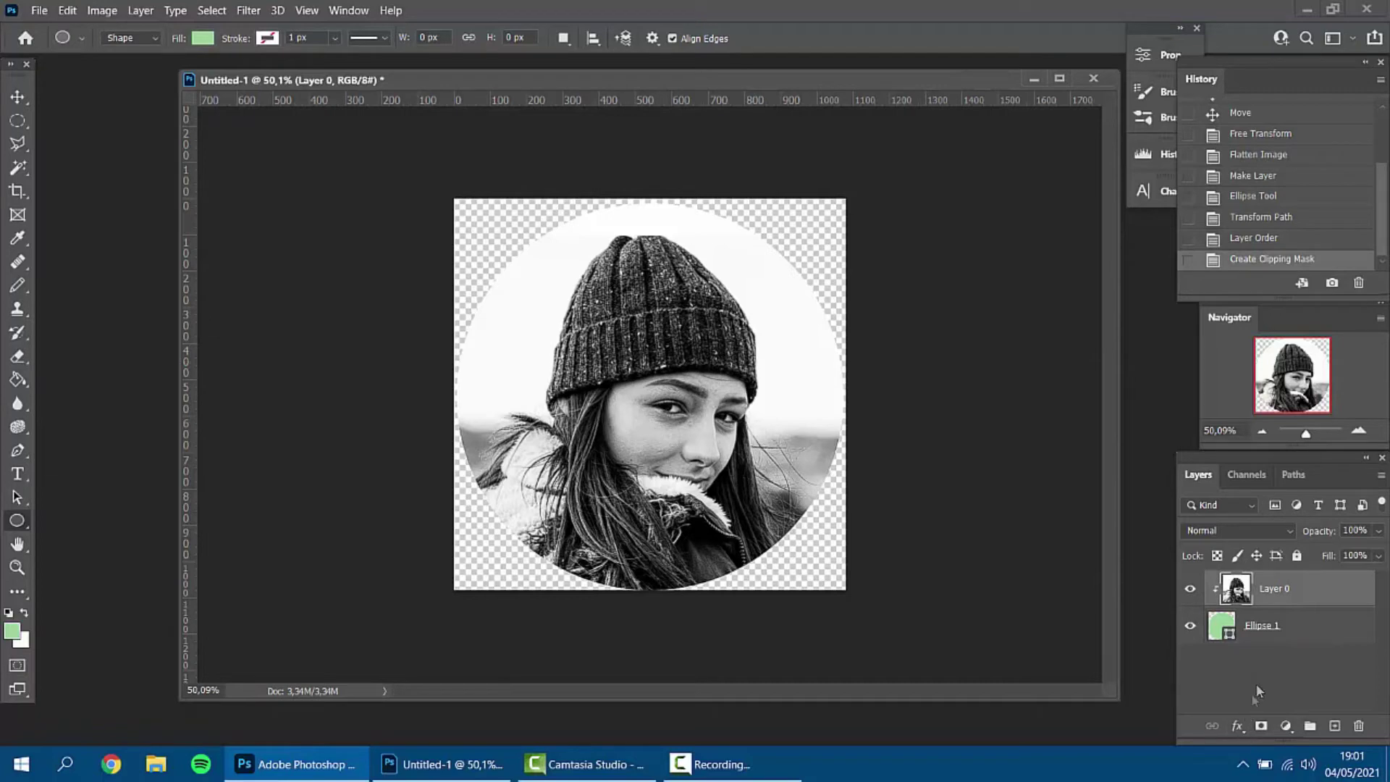
Add a Stroke layer effect to Ellipse 1 from the fx menu.
left_click(1296, 638)
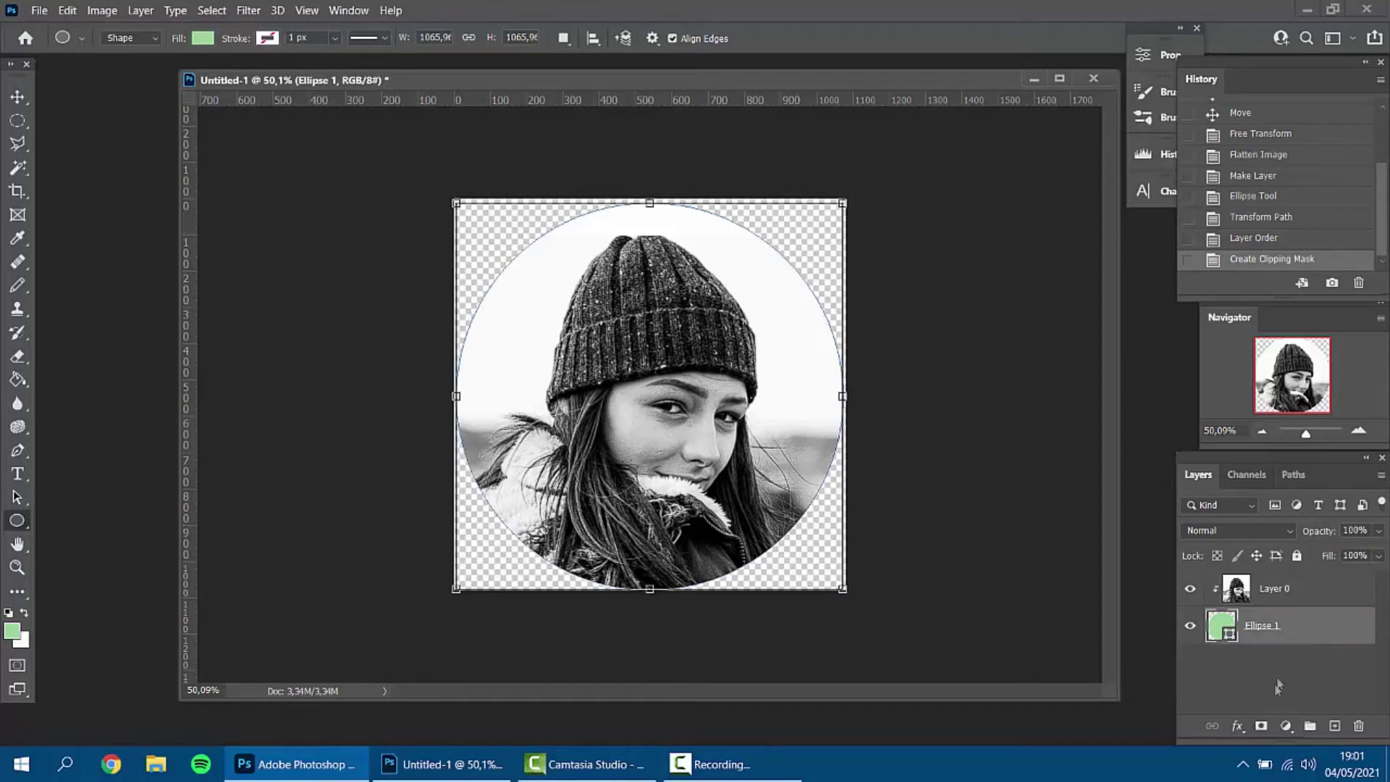
left_click(1239, 727)
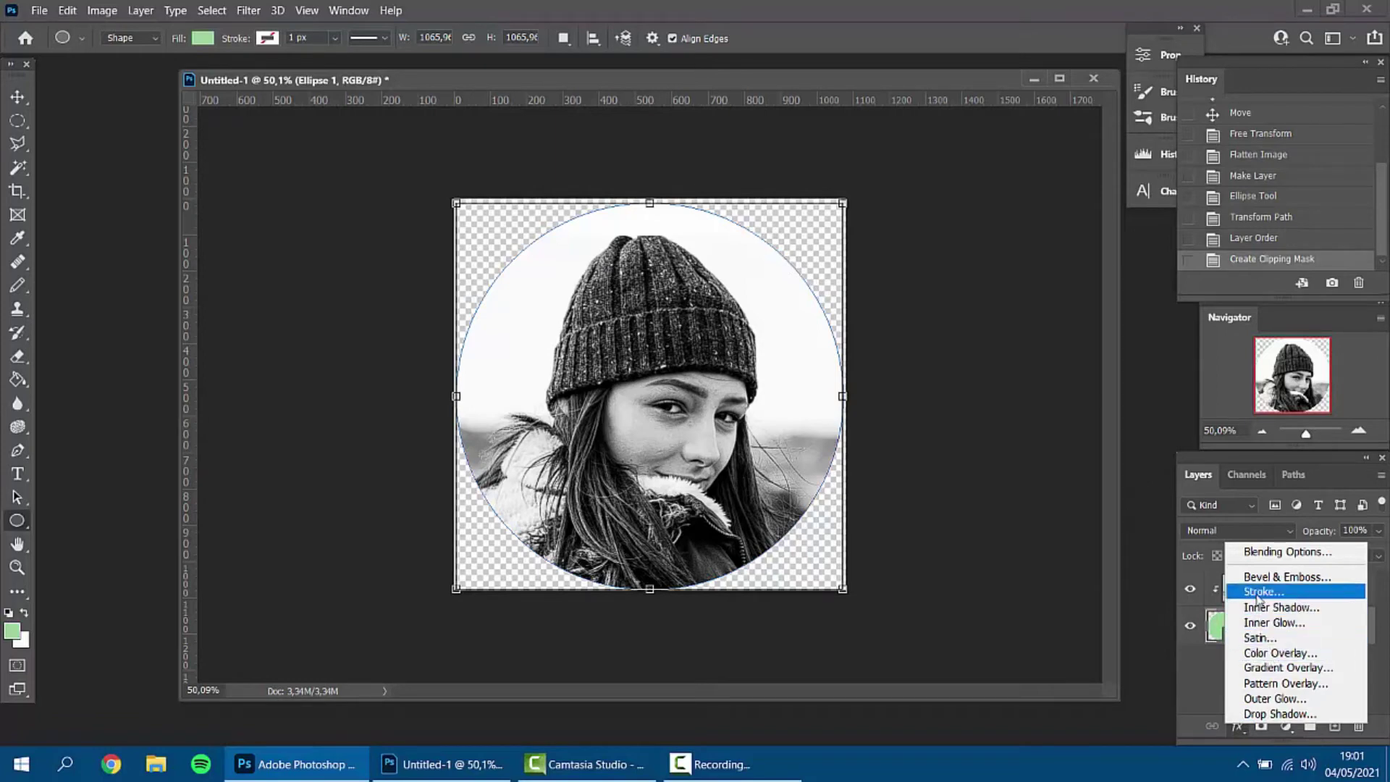
left_click(1257, 596)
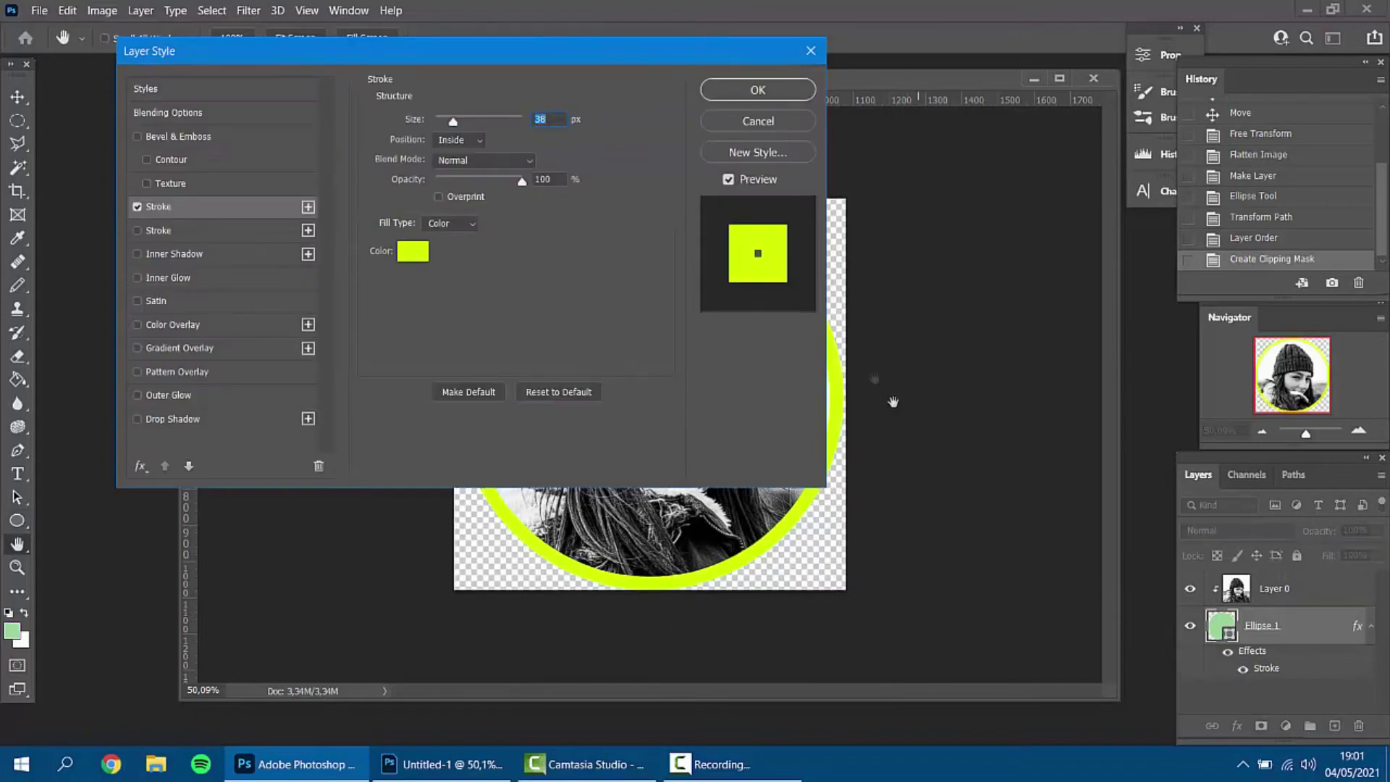
Set the Ellipse 1 stroke size to 29 px in Layer Style.
left_click_drag(606, 57, 1171, 117)
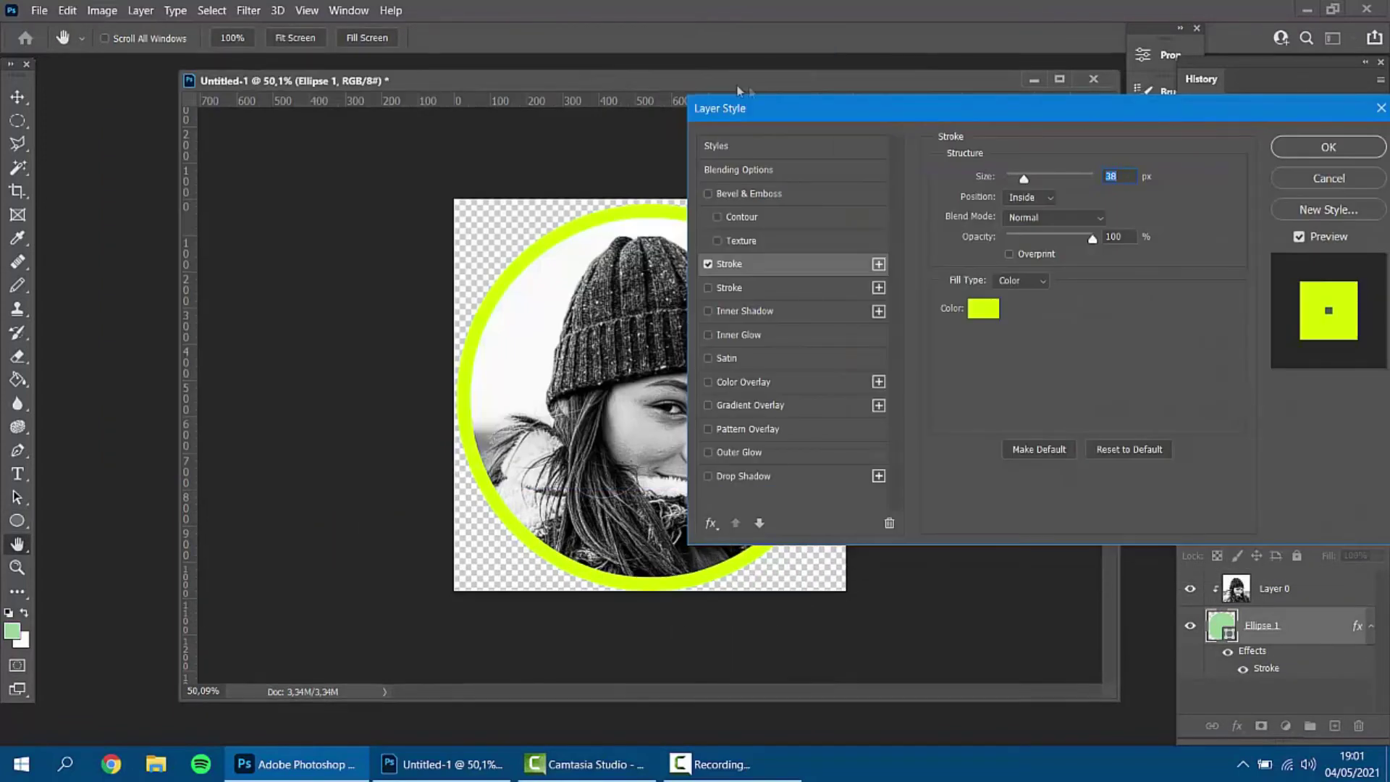
left_click_drag(745, 80, 596, 76)
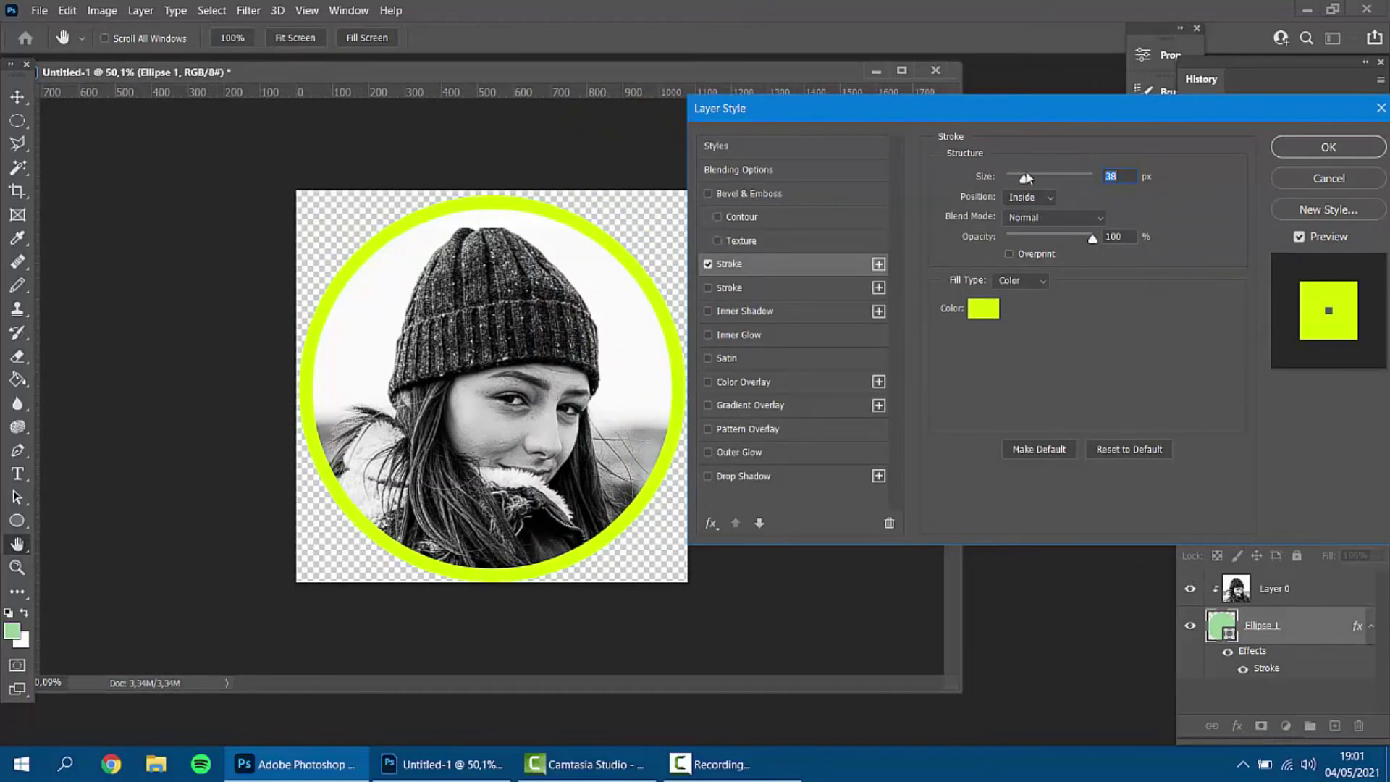
mouse_move(1025, 180)
left_mouse_down()
mouse_move(1041, 176)
mouse_move(1017, 180)
left_mouse_up()
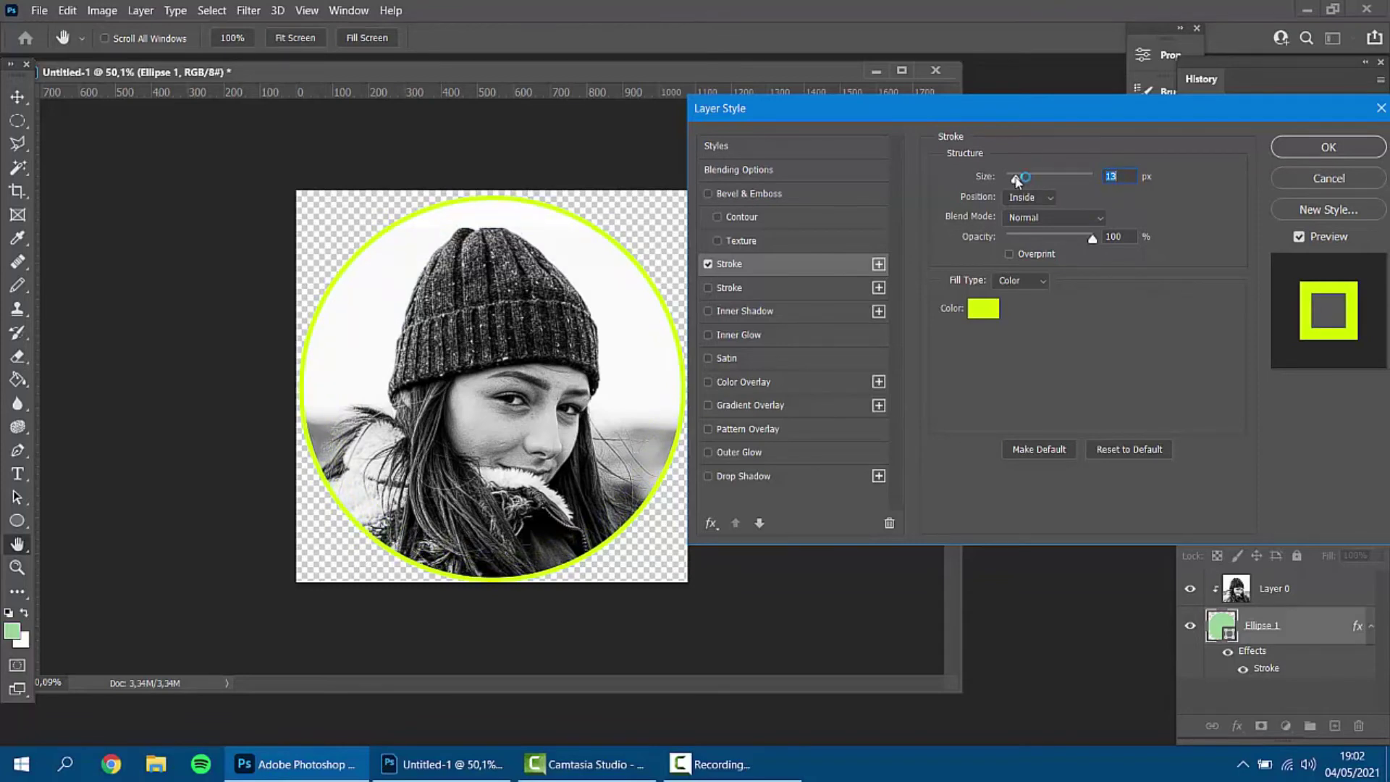
left_click_drag(1015, 176, 1020, 176)
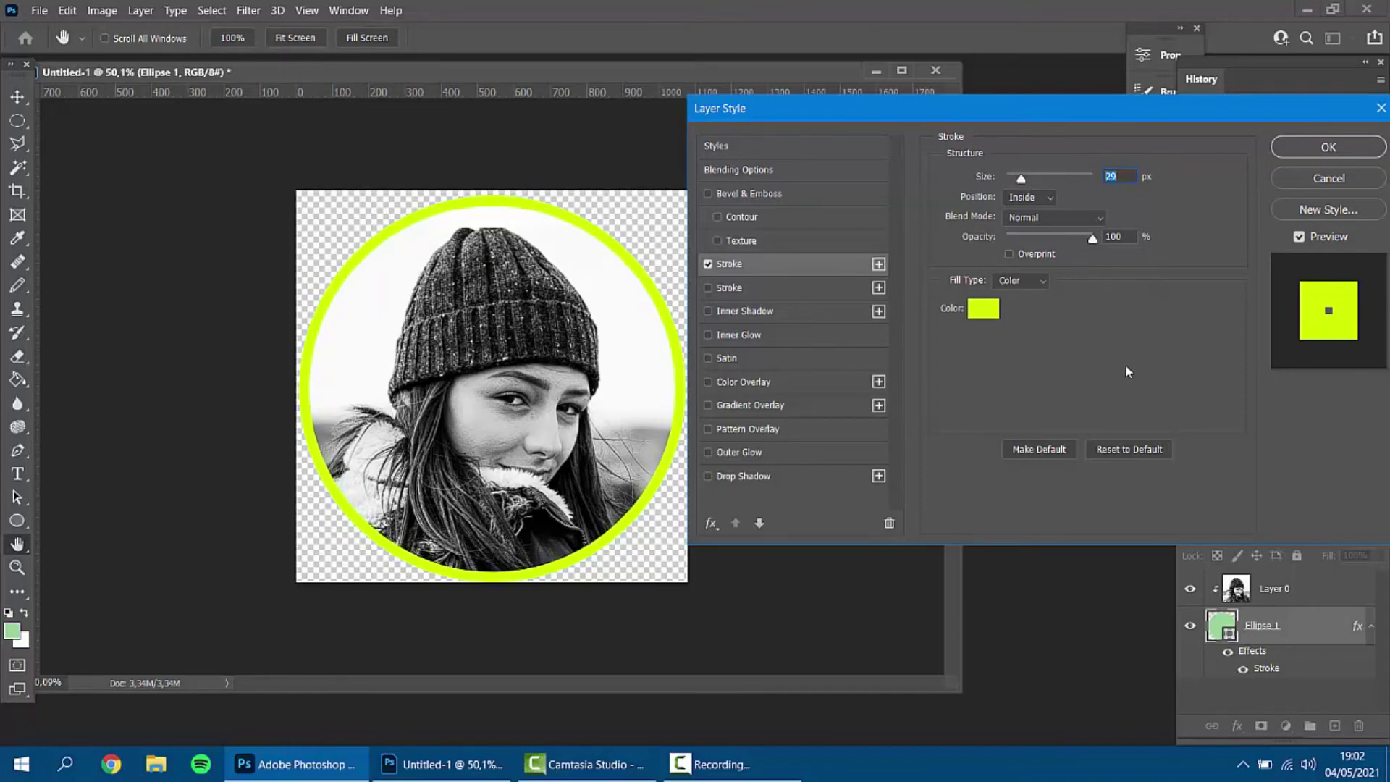
left_click(991, 311)
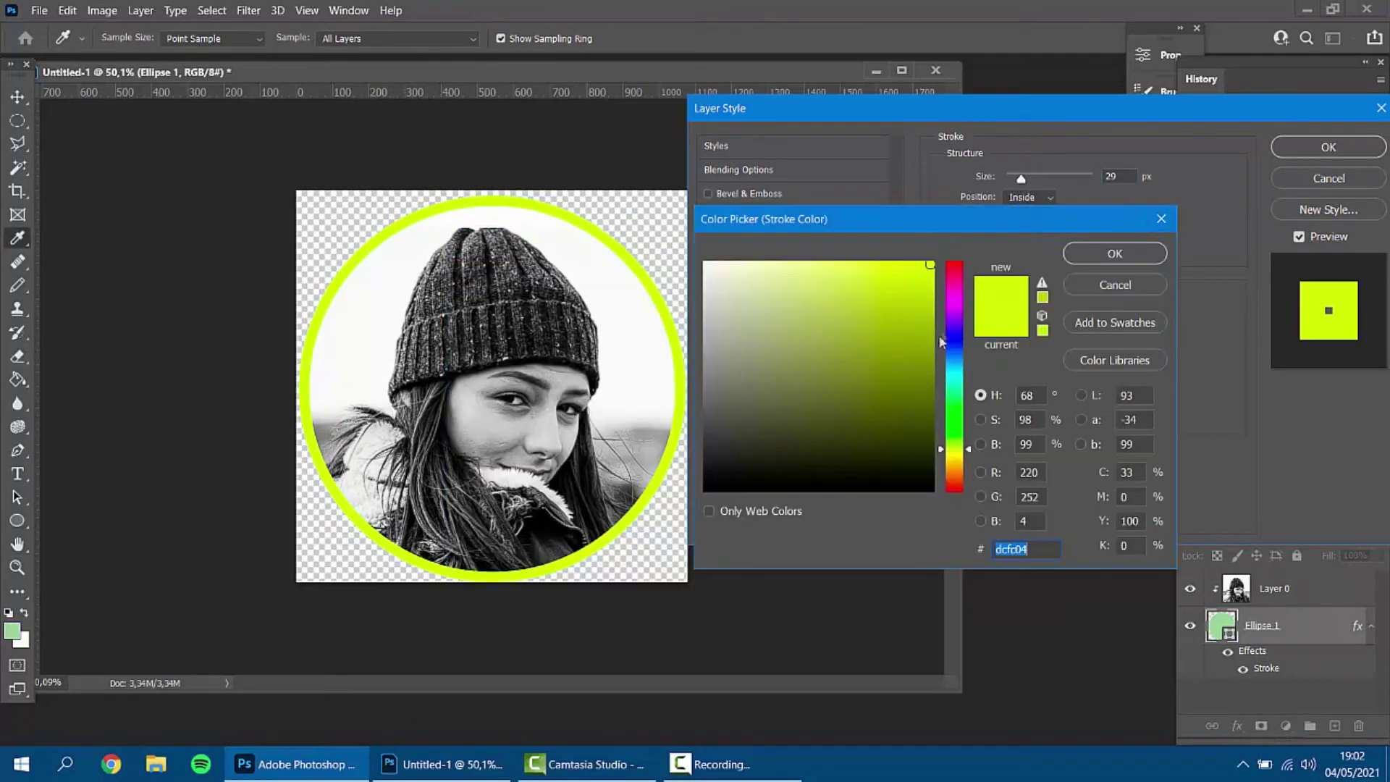
Make the stroke purple, then change its Fill Type to Gradient.
left_click(955, 312)
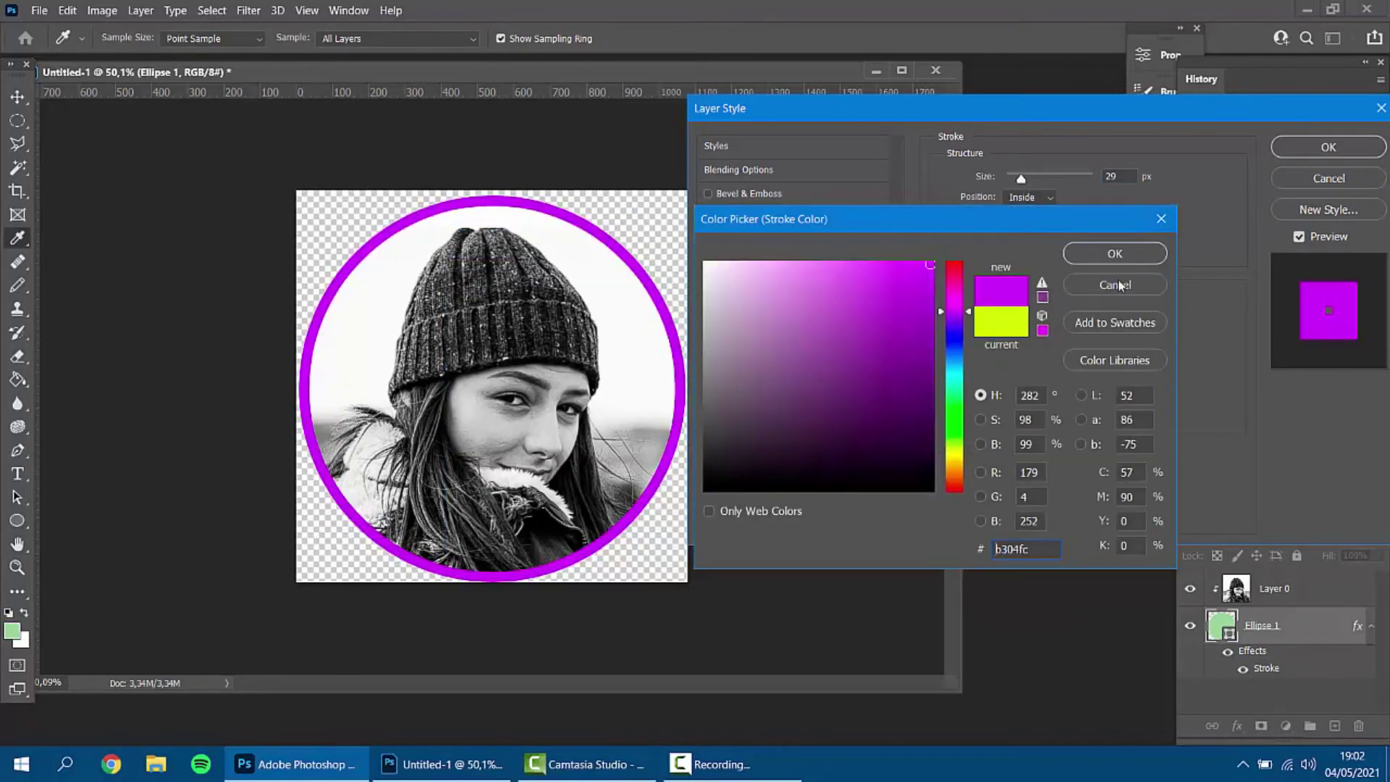
left_click(1114, 255)
left_click(1066, 298)
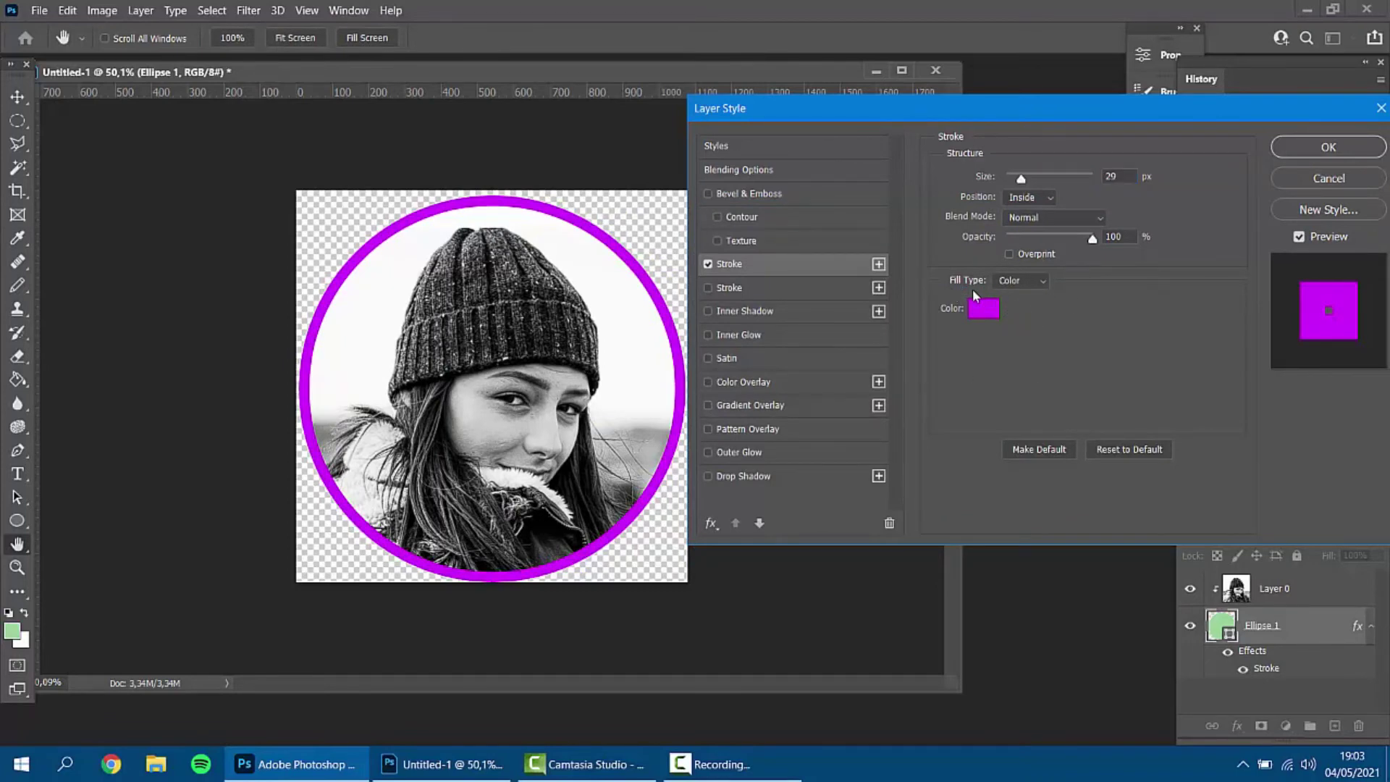
left_click(1042, 282)
left_click(1021, 306)
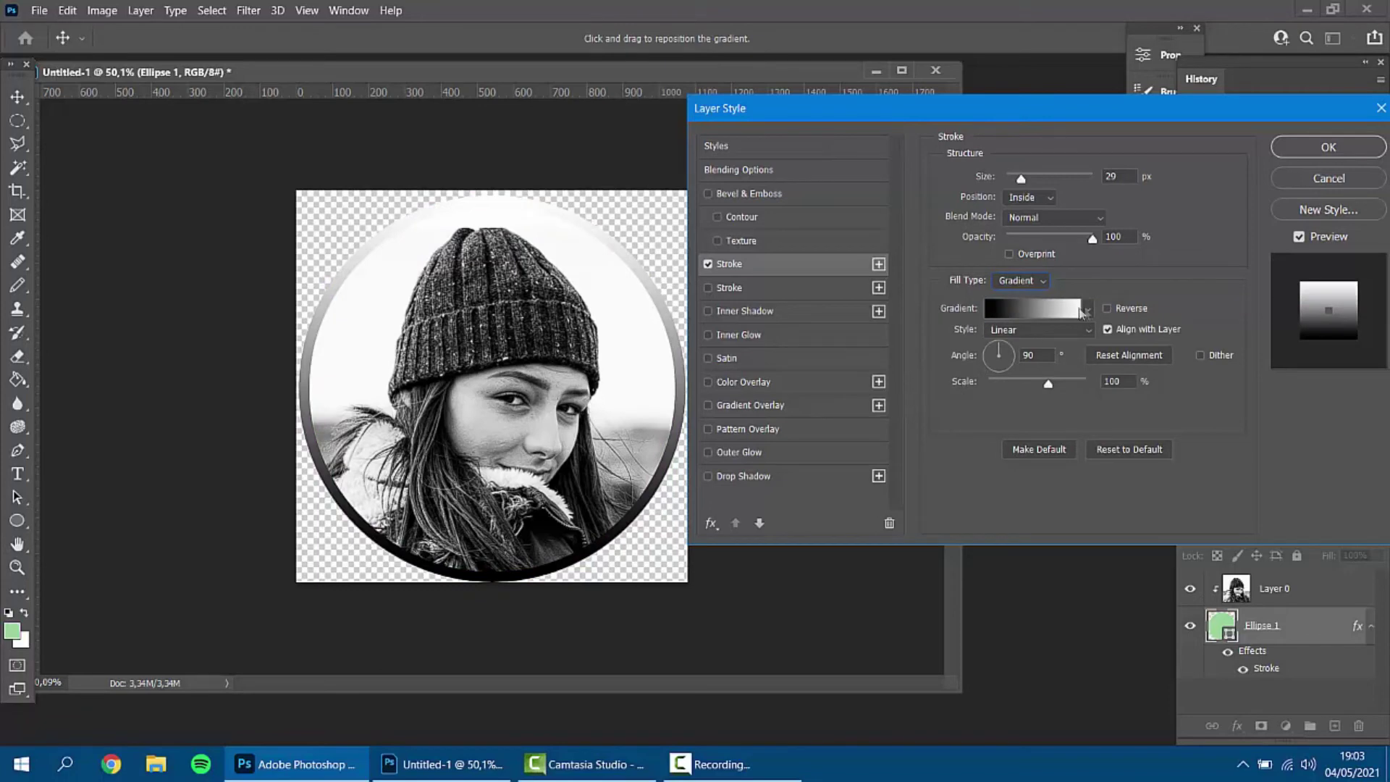
Browse the gradient presets, including Greens, keeping the black-to-white 90° gradient.
left_click(1090, 314)
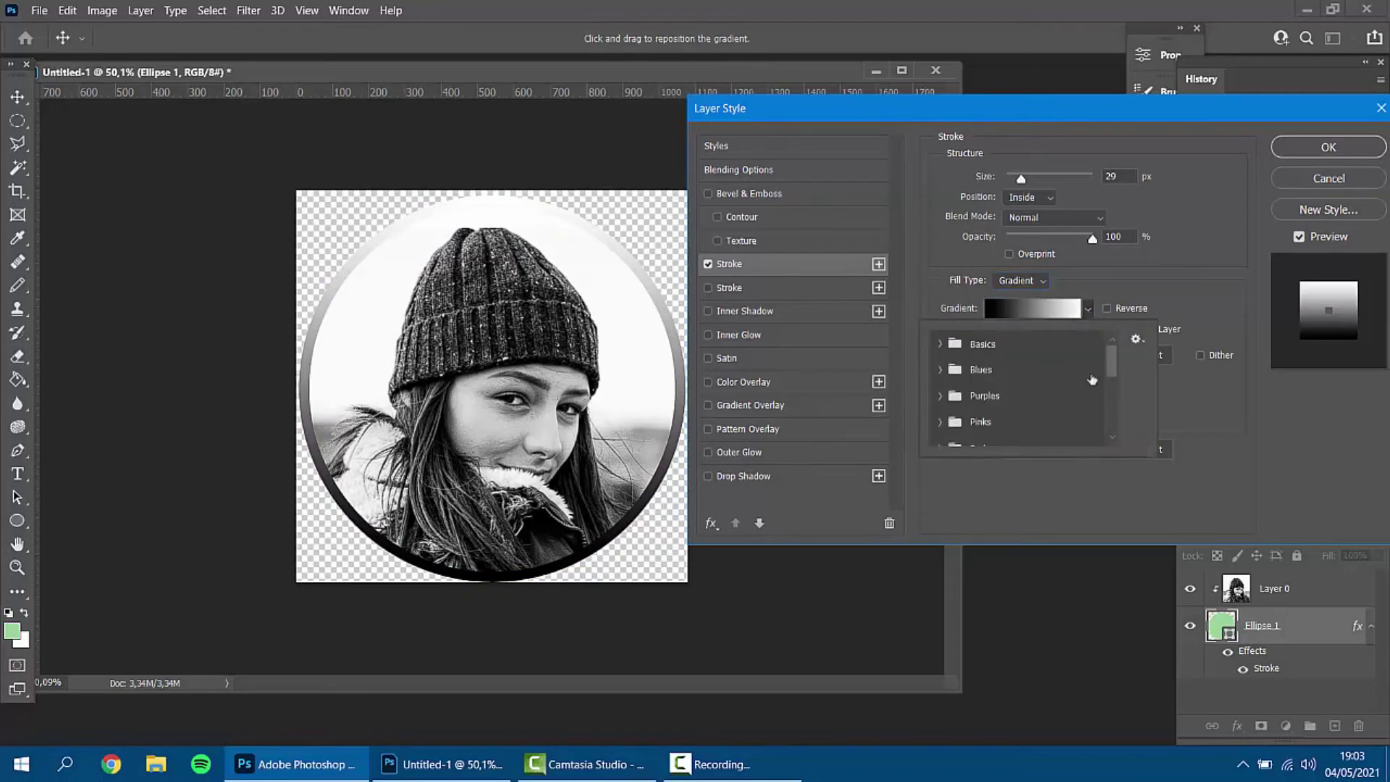
left_click_drag(1113, 367, 1110, 388)
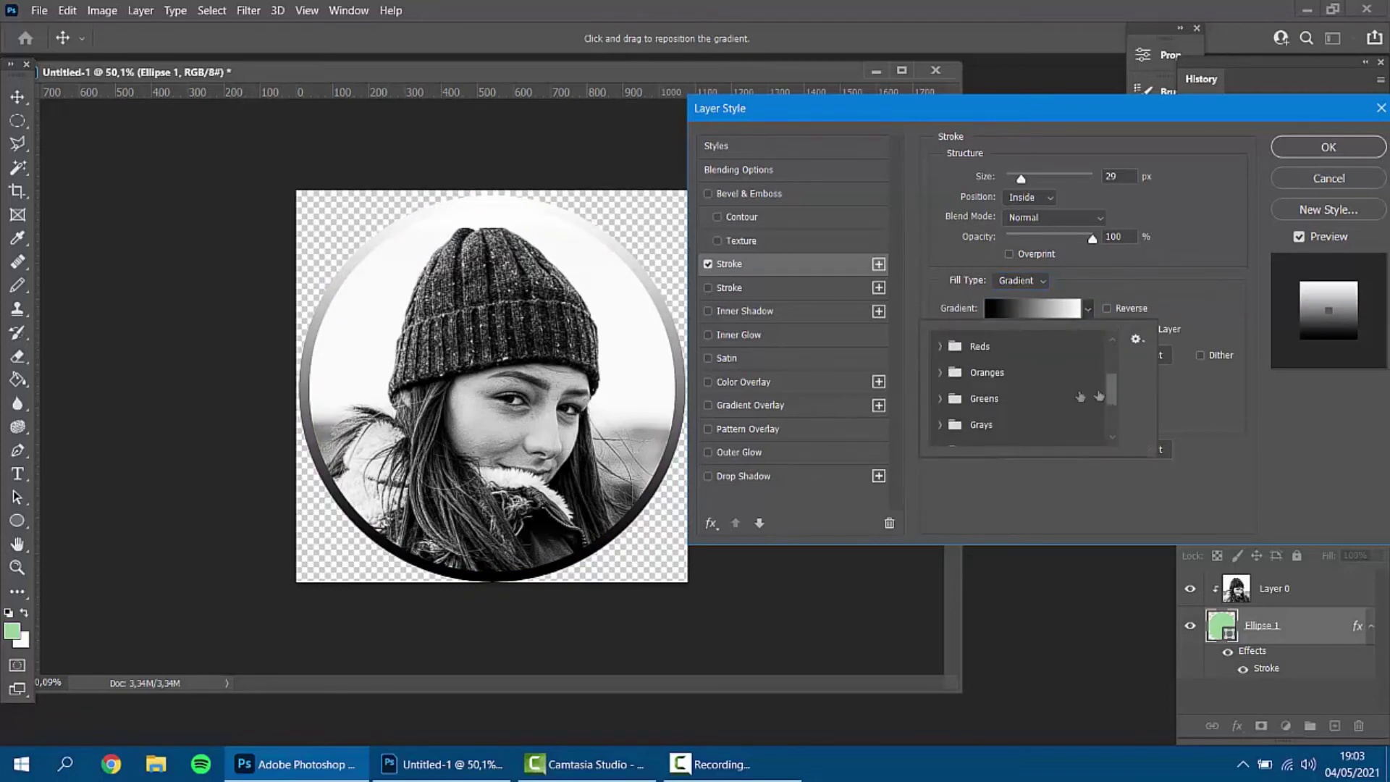
left_click(989, 403)
key("Escape")
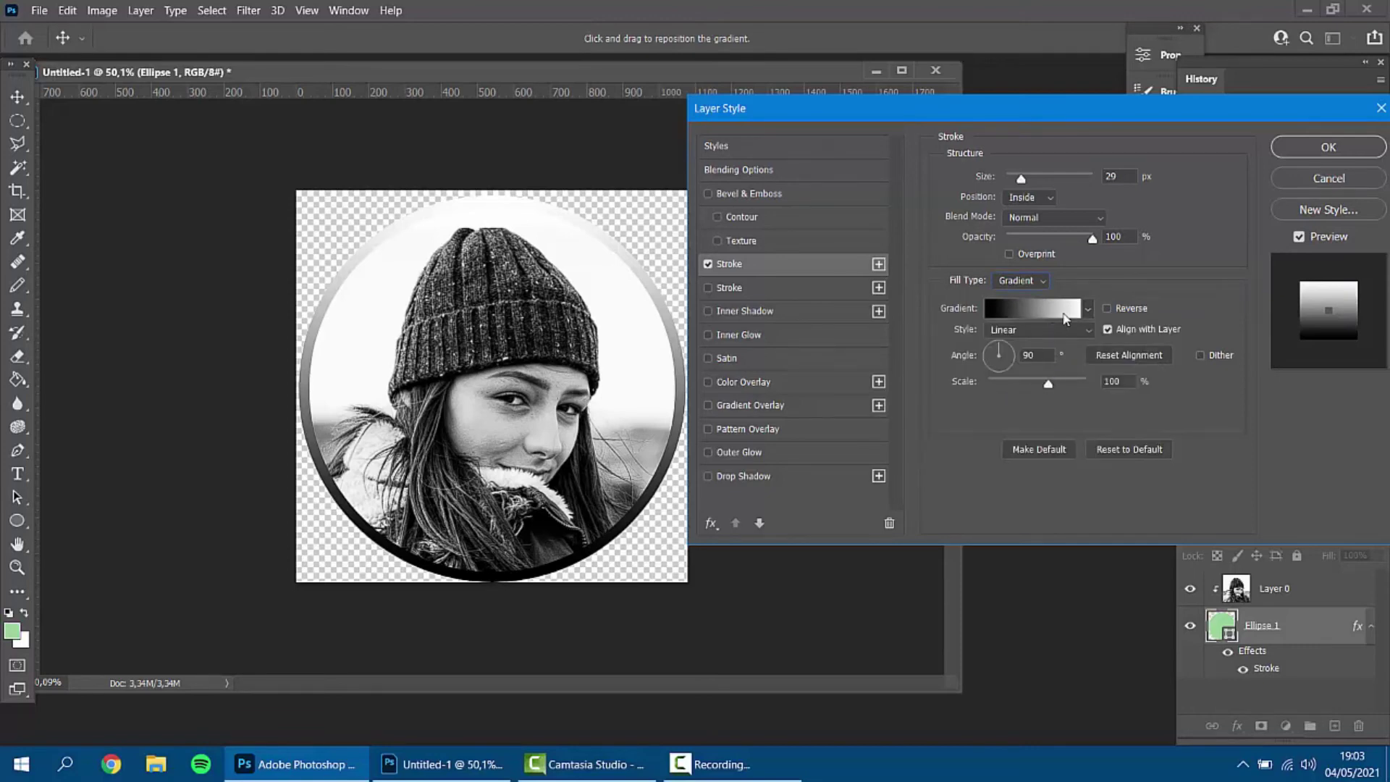
left_click(1064, 317)
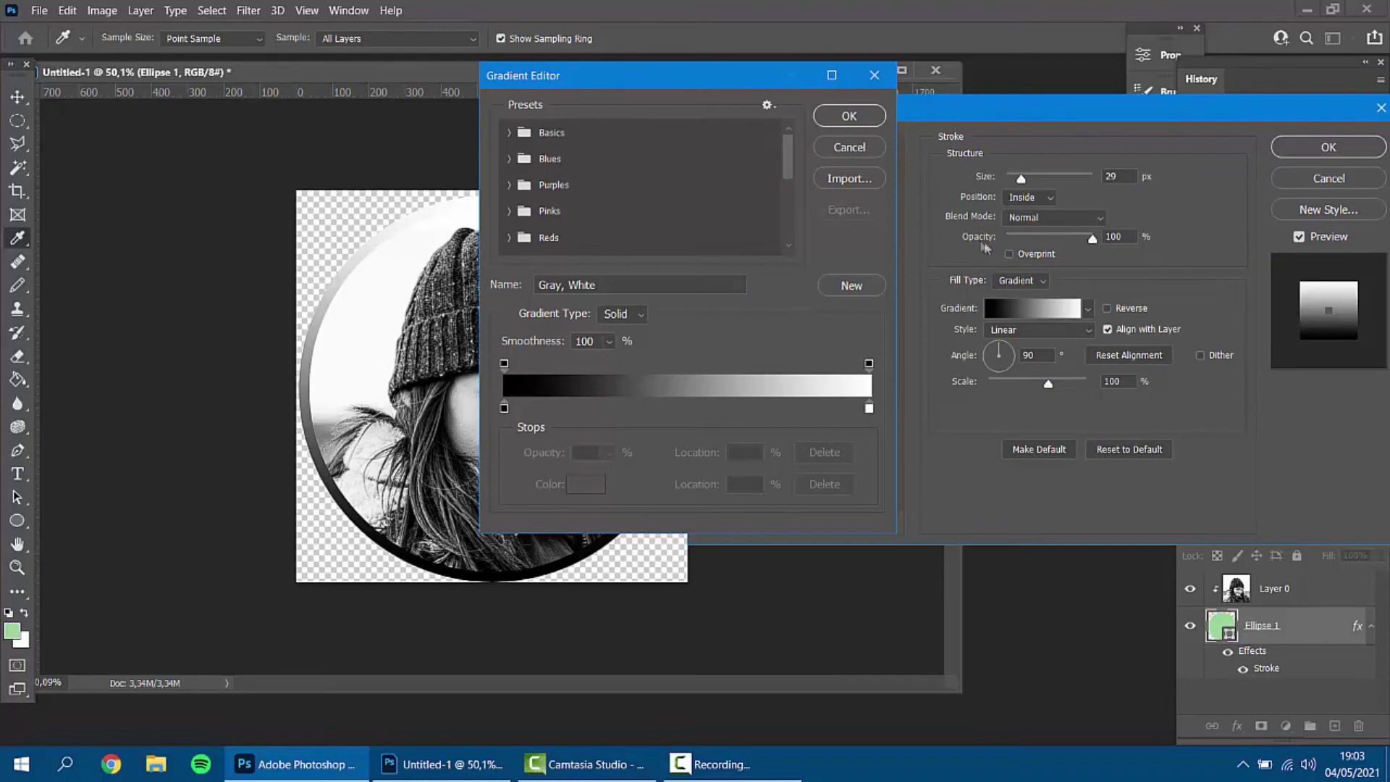
Add a vivid blue colour stop in the middle of the stroke gradient.
left_click_drag(767, 78, 1020, 63)
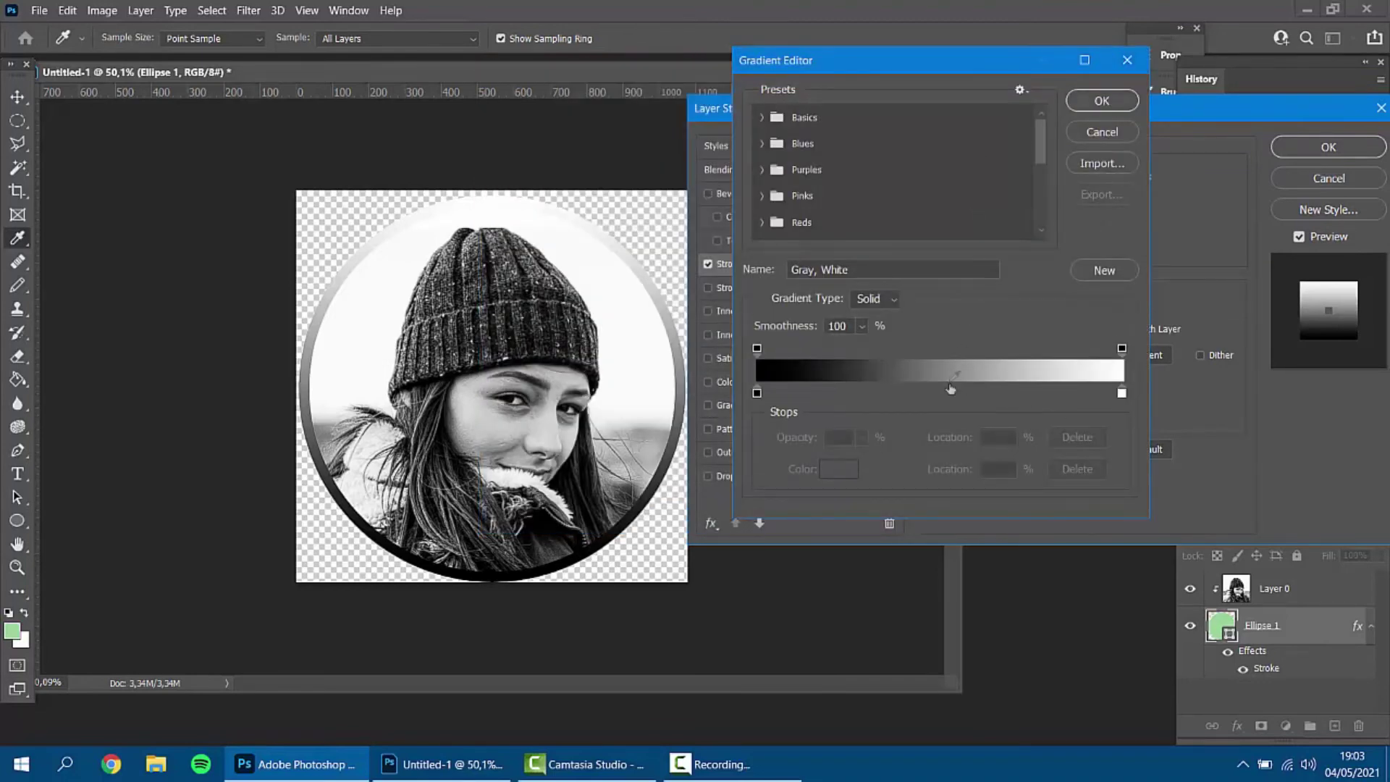
left_click(935, 395)
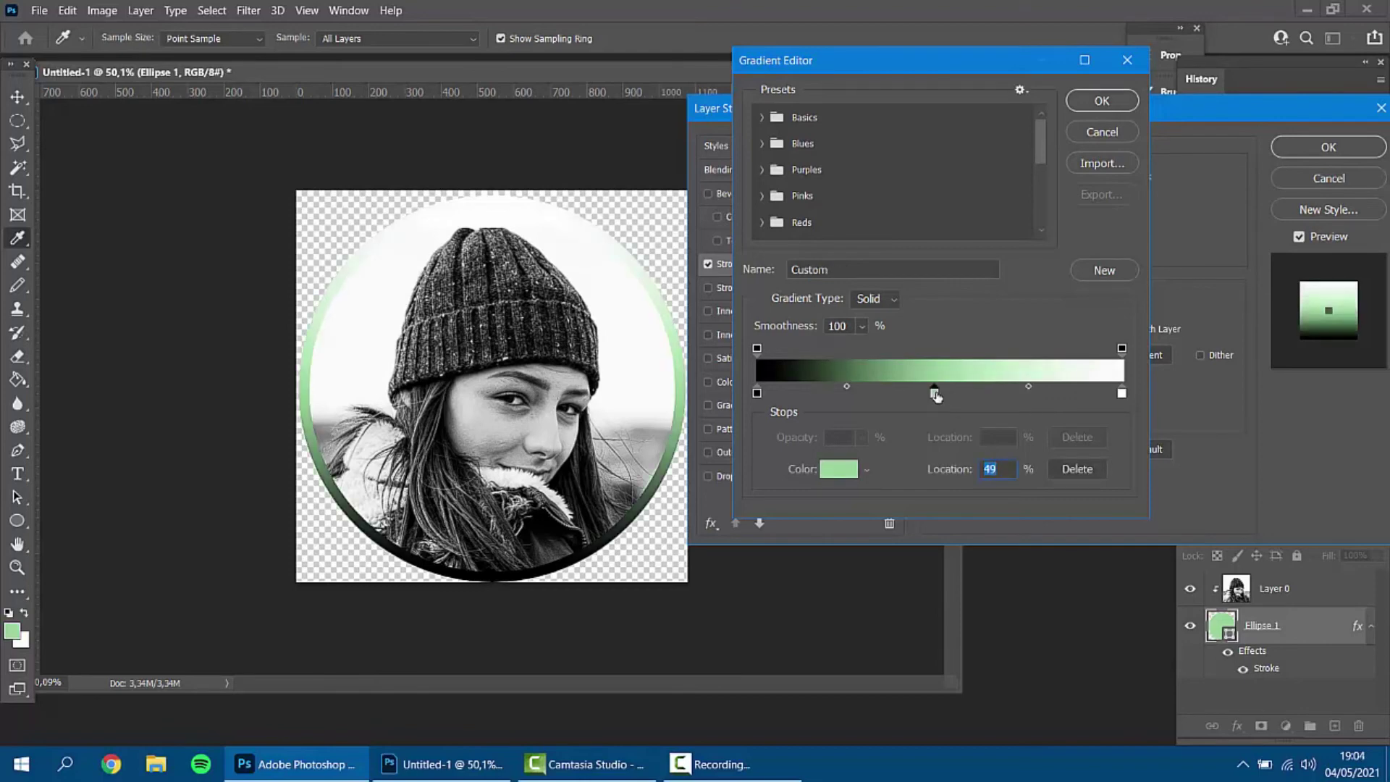
left_click(836, 474)
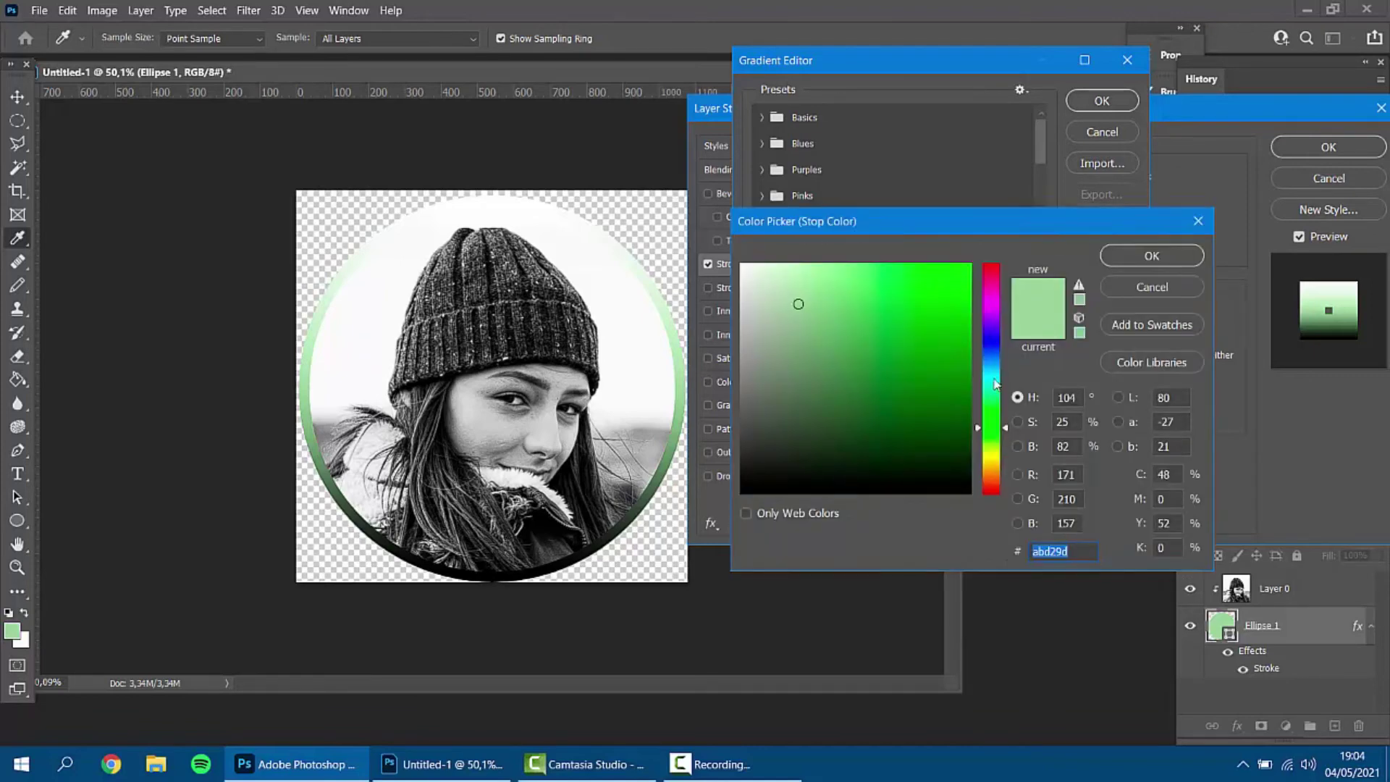
left_click(992, 338)
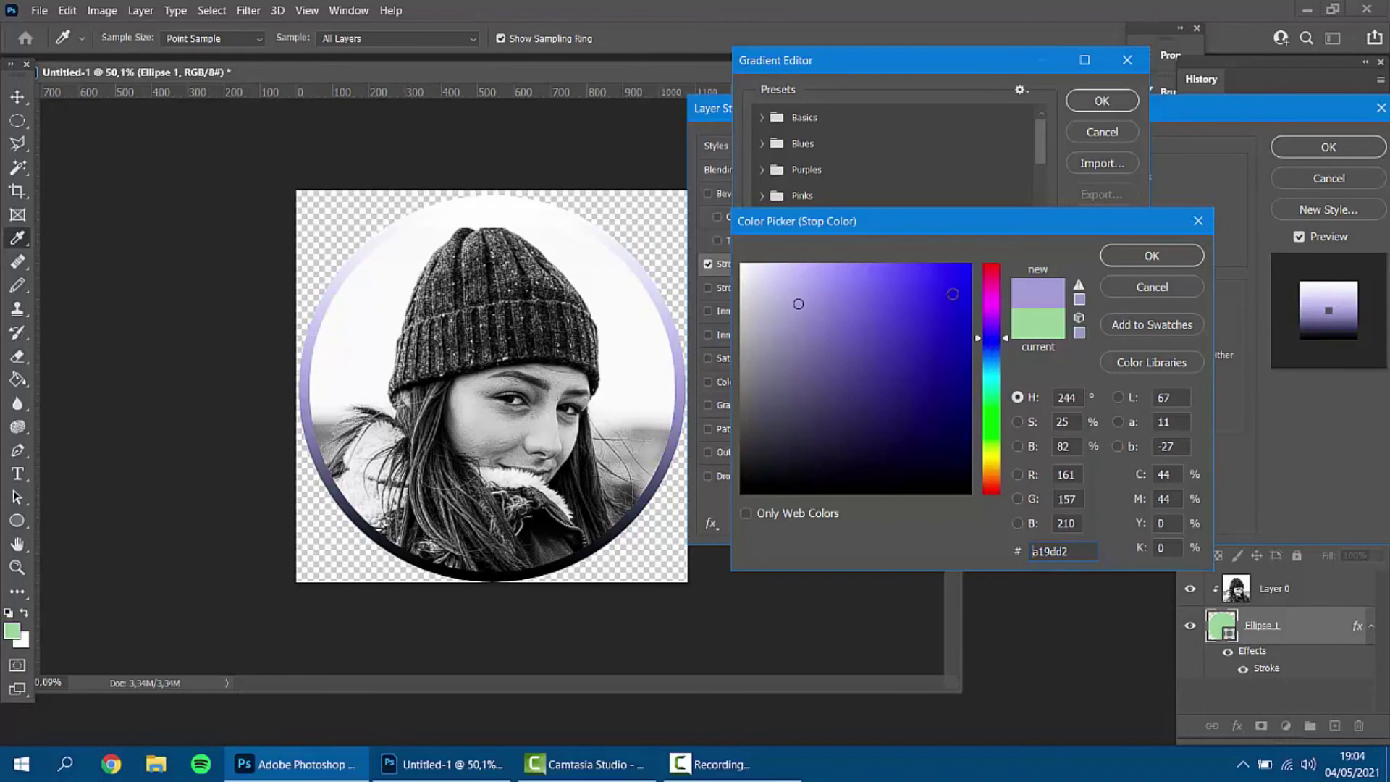
left_click(953, 295)
left_click(1151, 257)
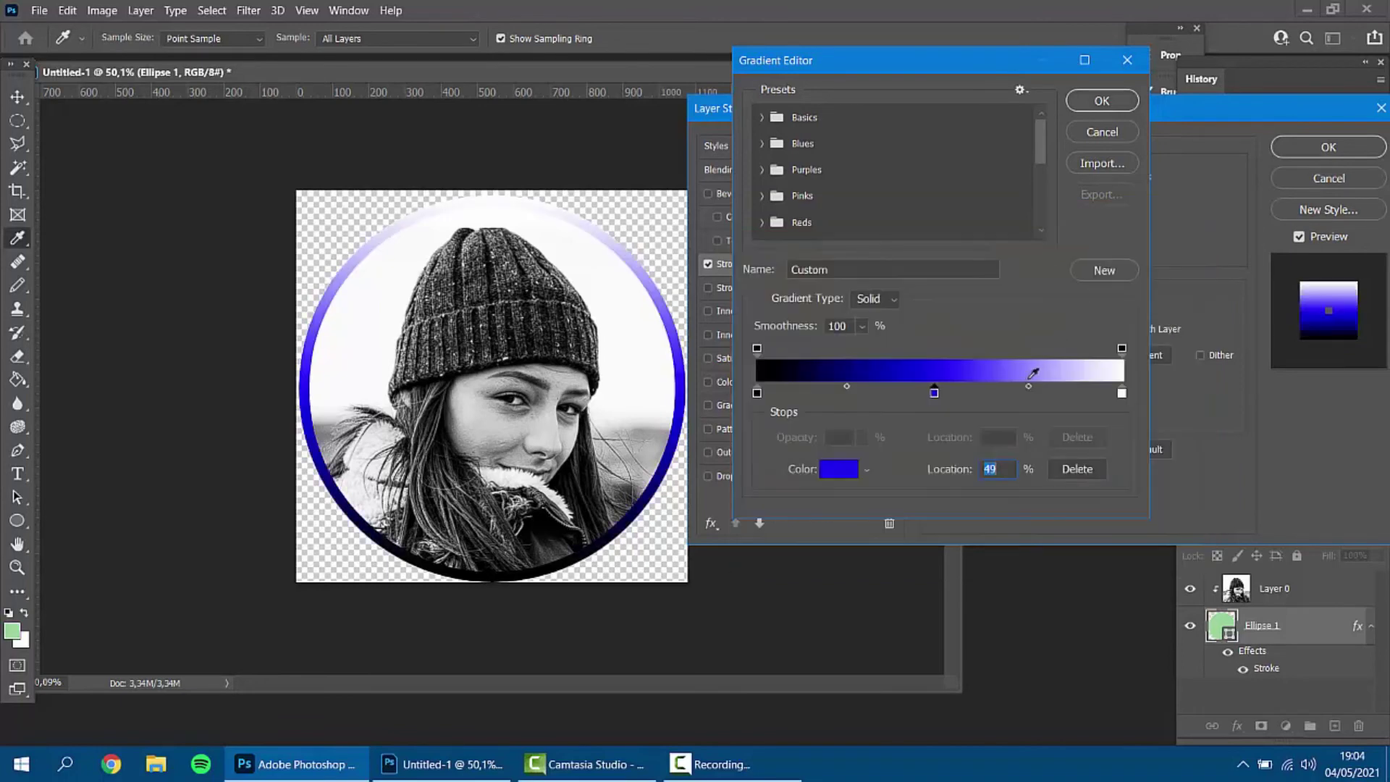
Add a yellow-green stop at 13% and a cyan stop at 79%.
left_click(805, 393)
double_click(804, 393)
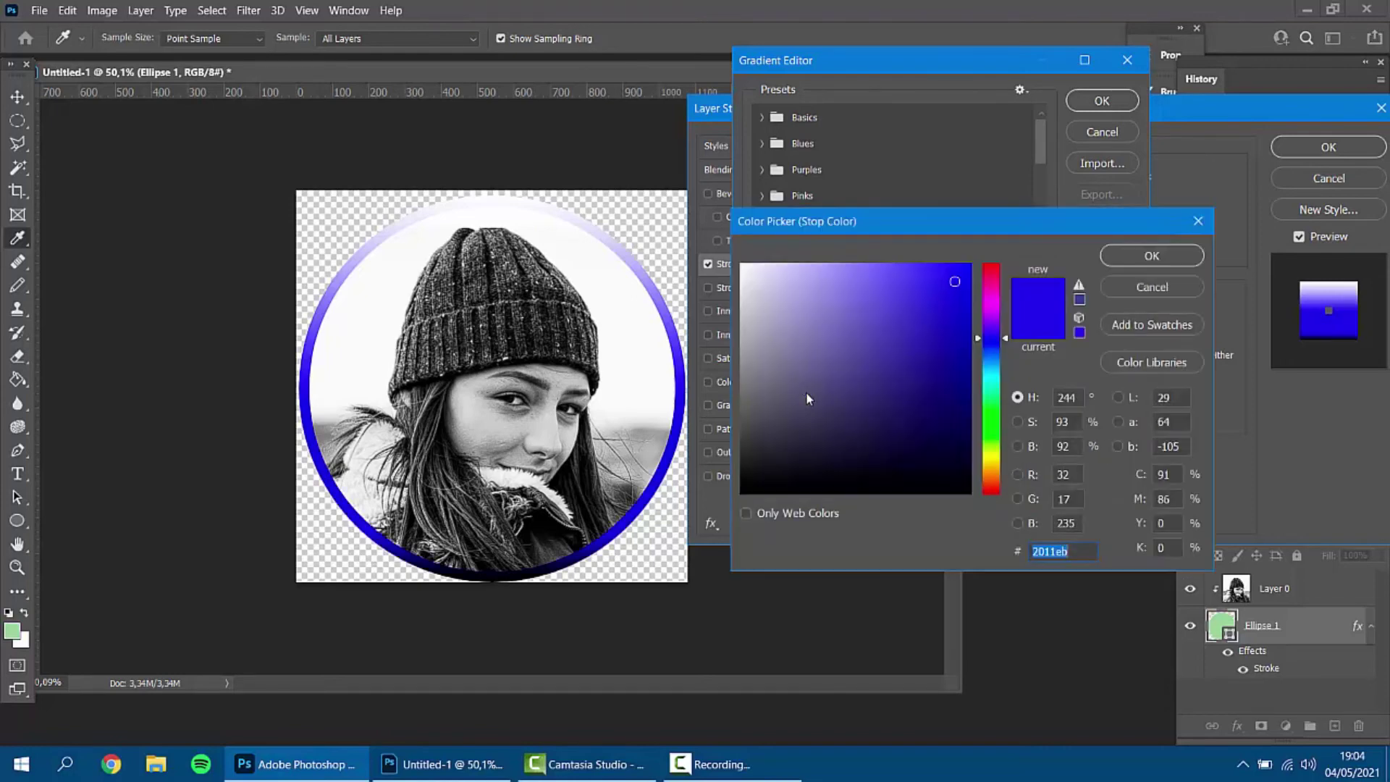
left_click(991, 454)
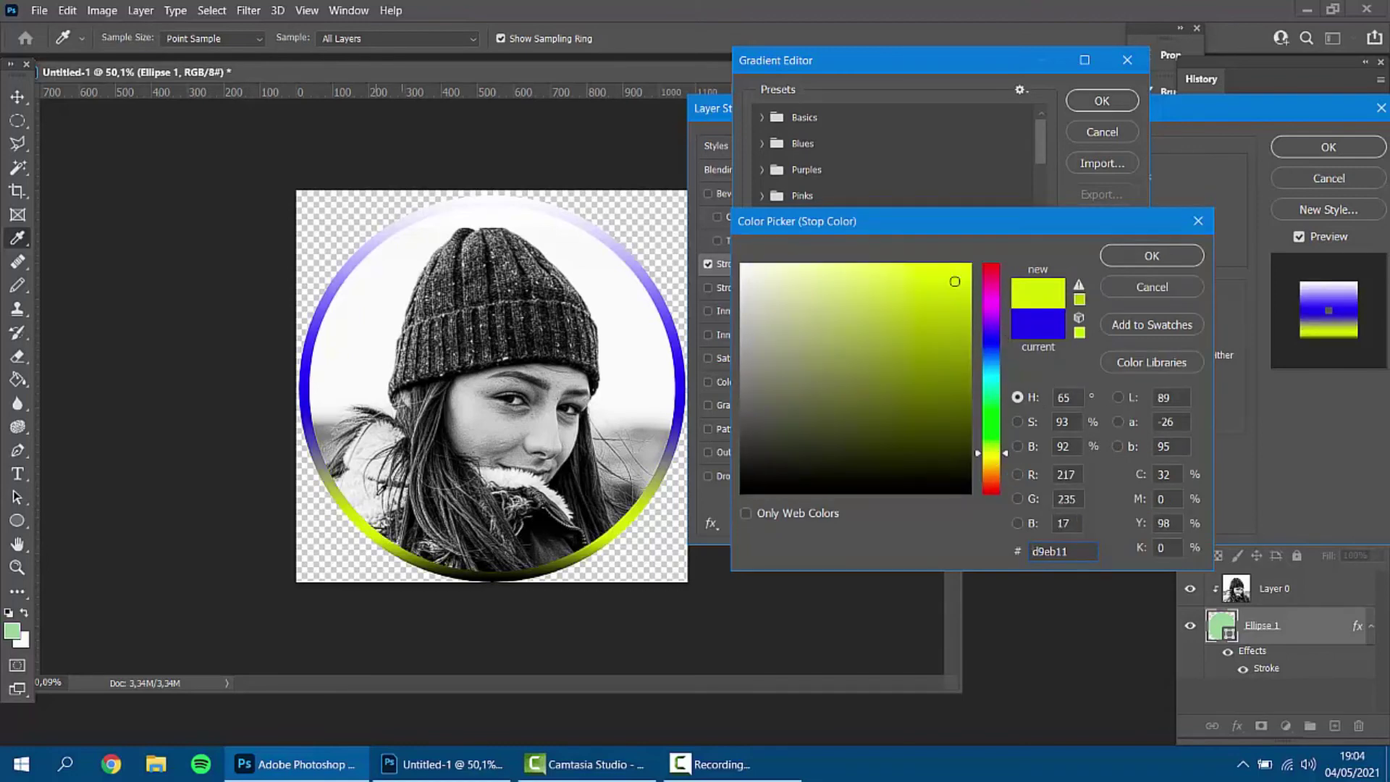
left_click(1119, 258)
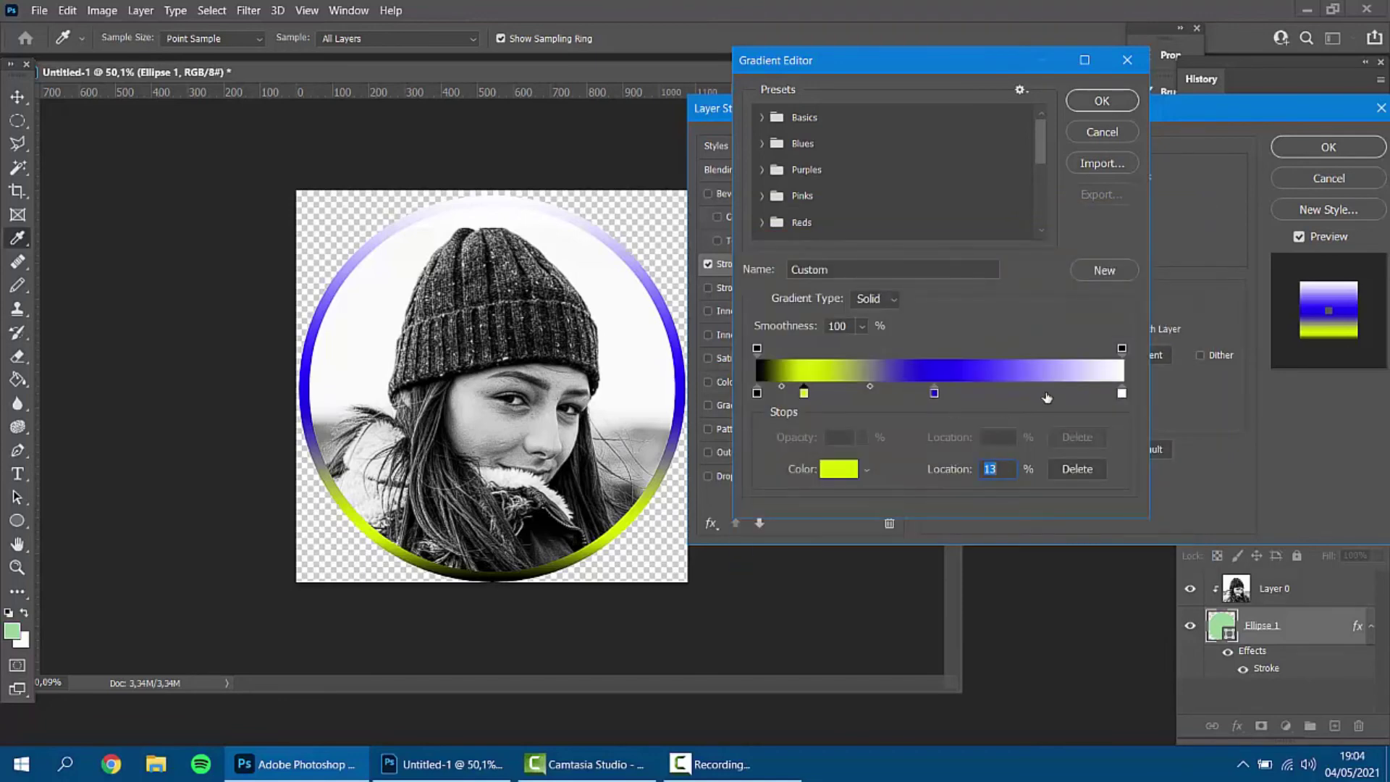
left_click(1043, 393)
double_click(1042, 393)
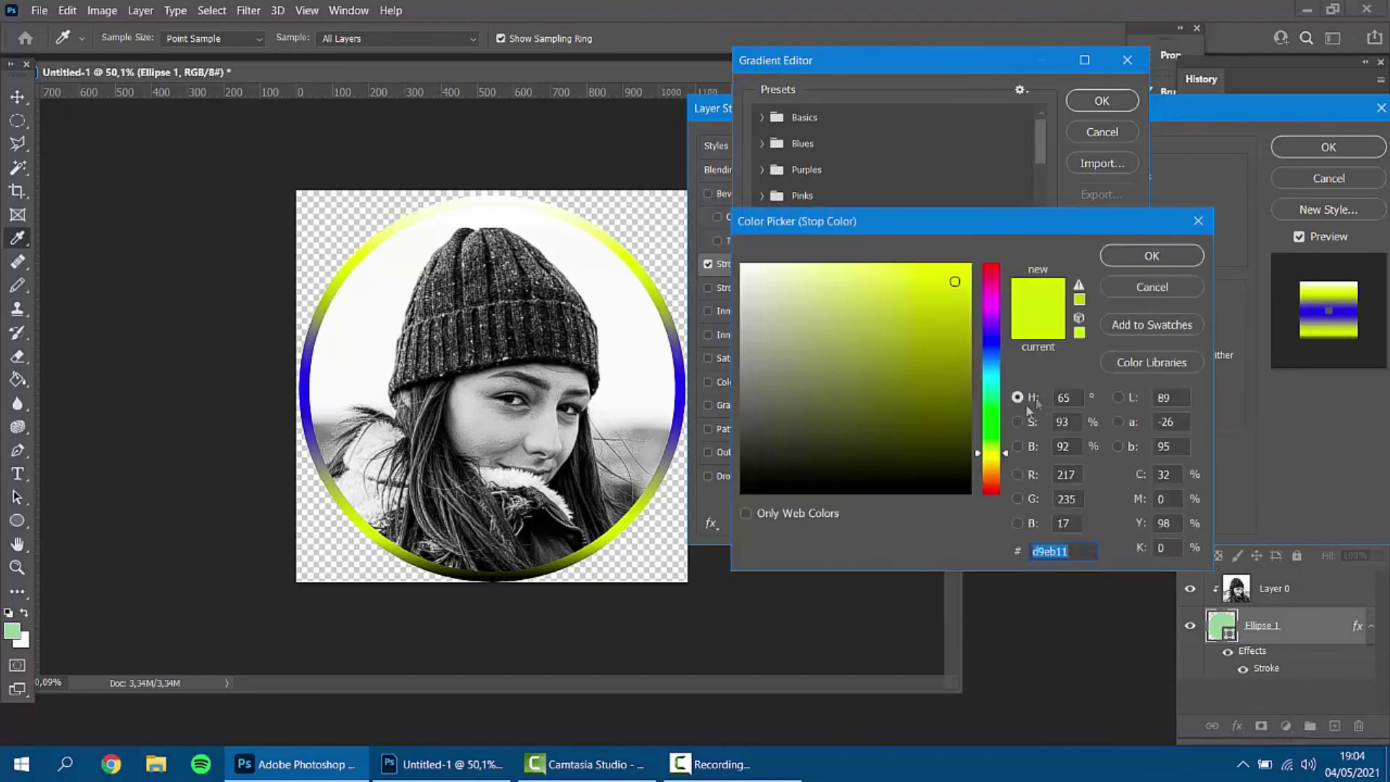
left_click(1000, 372)
left_click(1115, 258)
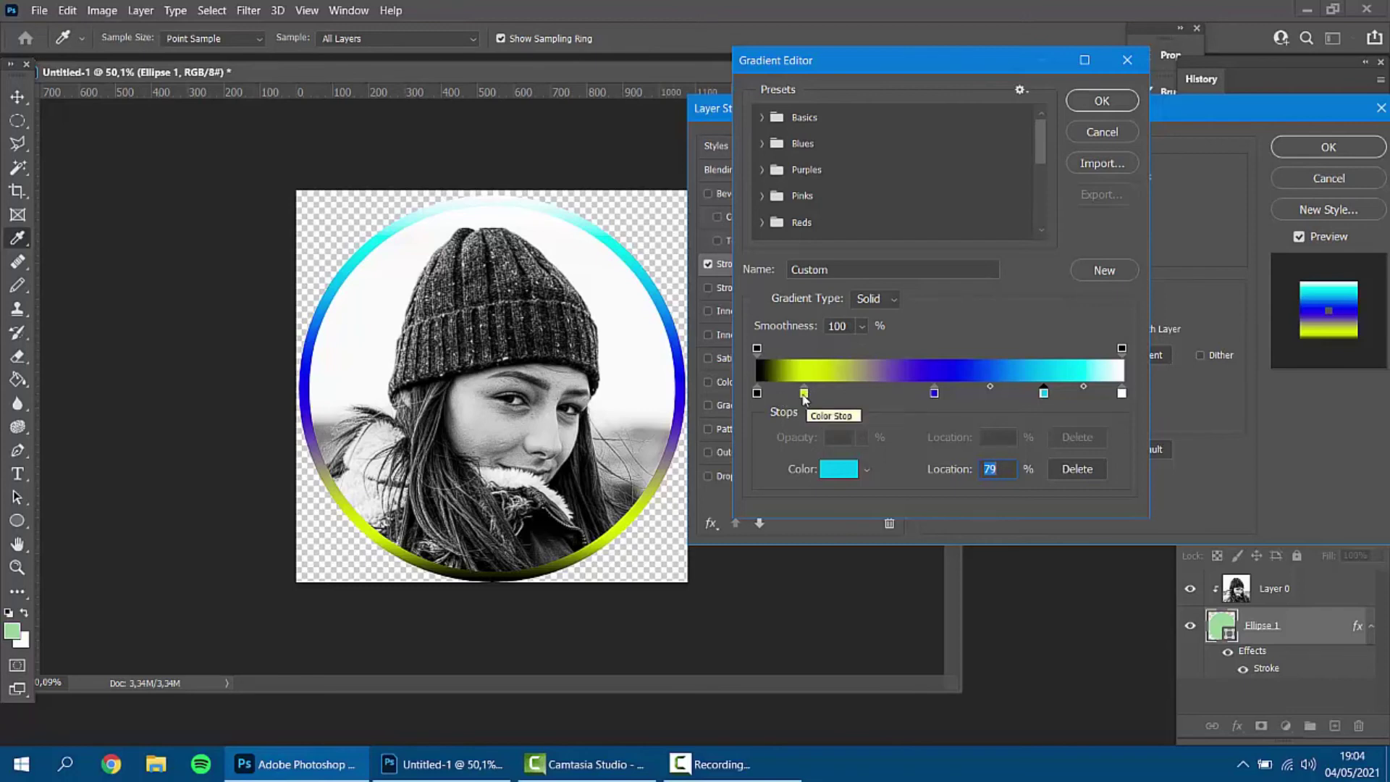
Remove the yellow-green, blue and cyan stops, leaving a plain black-to-white gradient.
left_click_drag(804, 392, 810, 450)
left_click(934, 393)
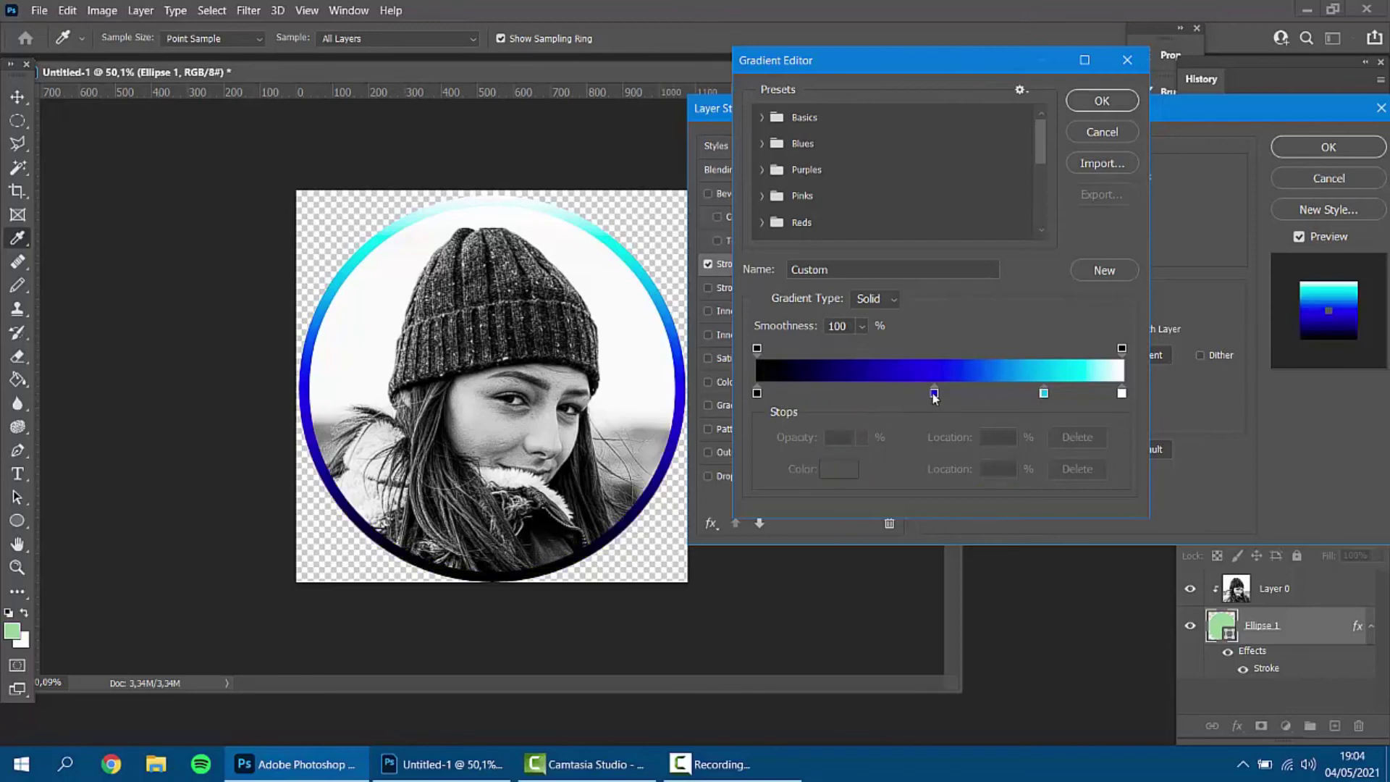
left_click_drag(934, 393, 941, 442)
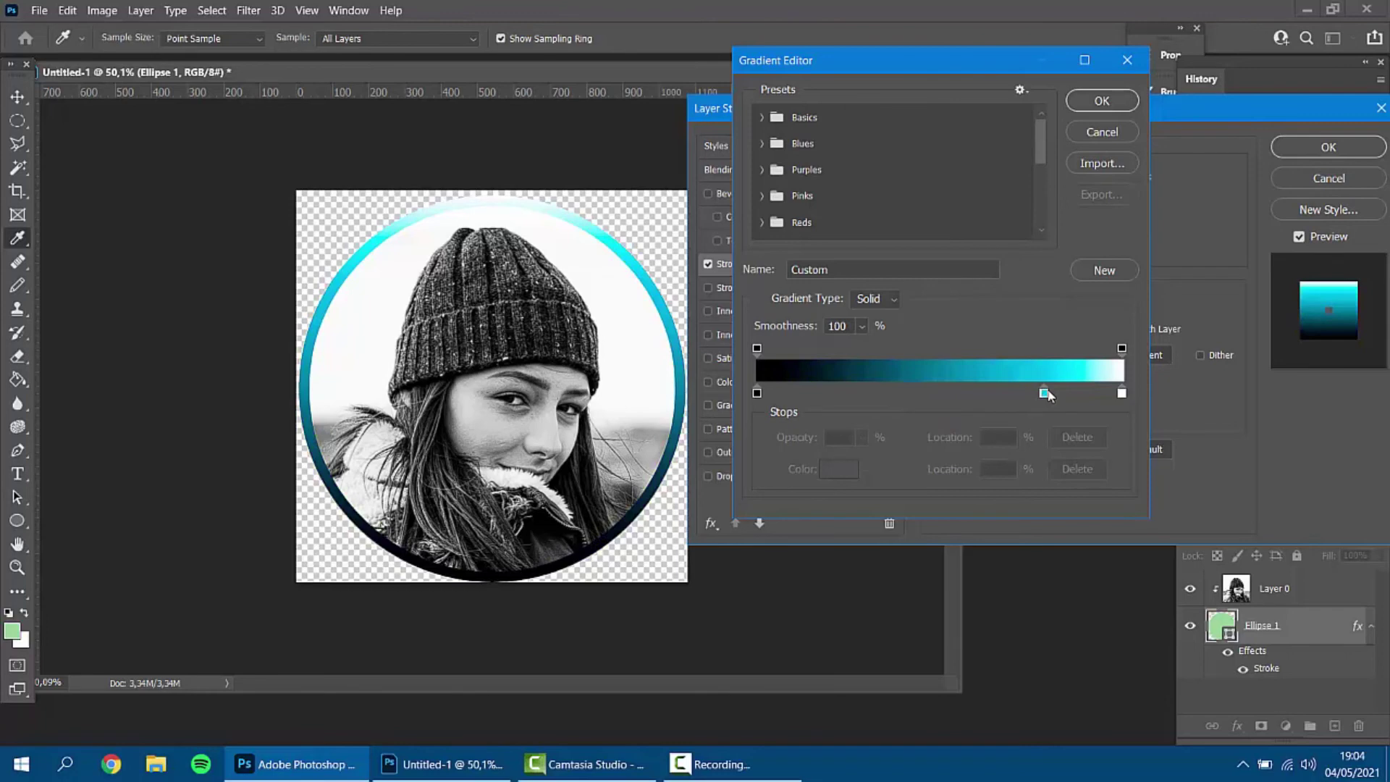
left_click_drag(1044, 393, 1045, 440)
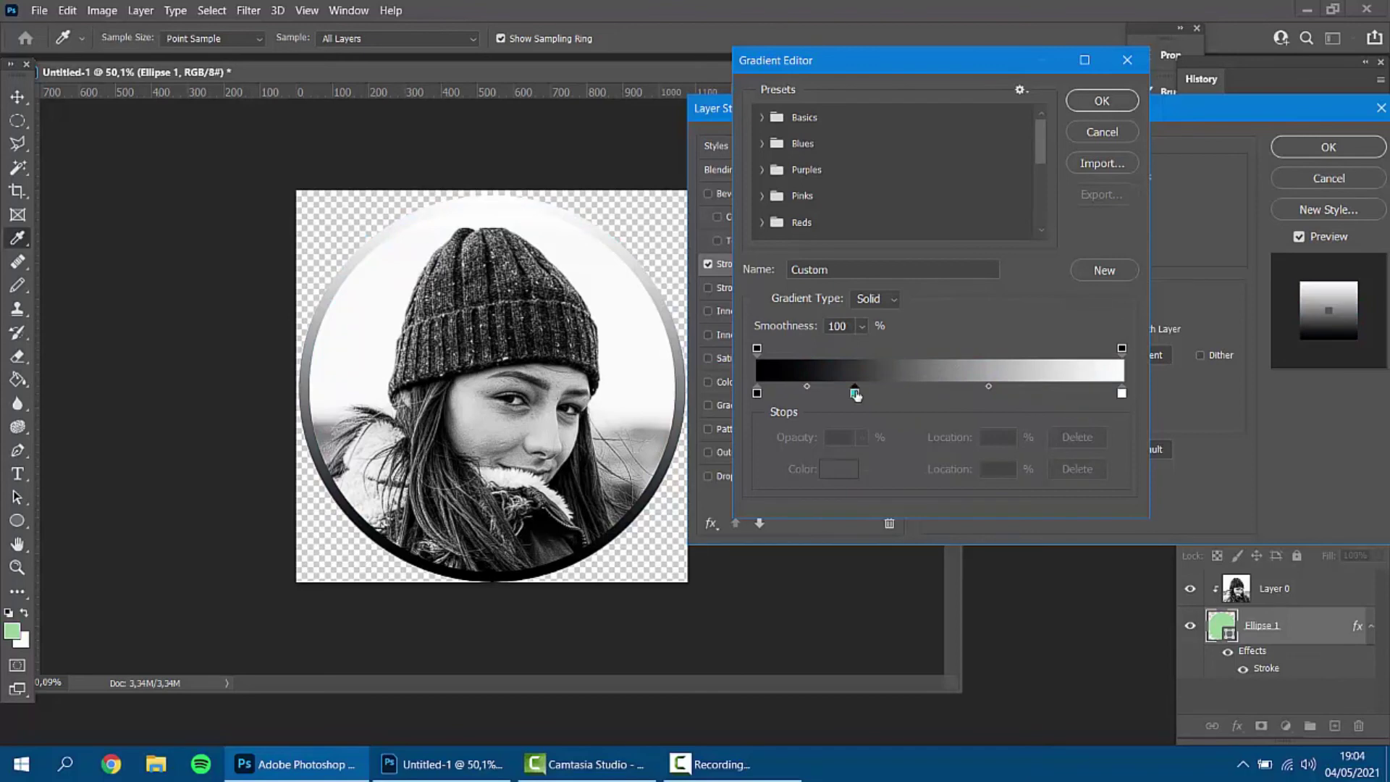
Add a cyan stop at 27% and a yellow stop at 73%, then apply the gradient to the stroke.
left_click(855, 393)
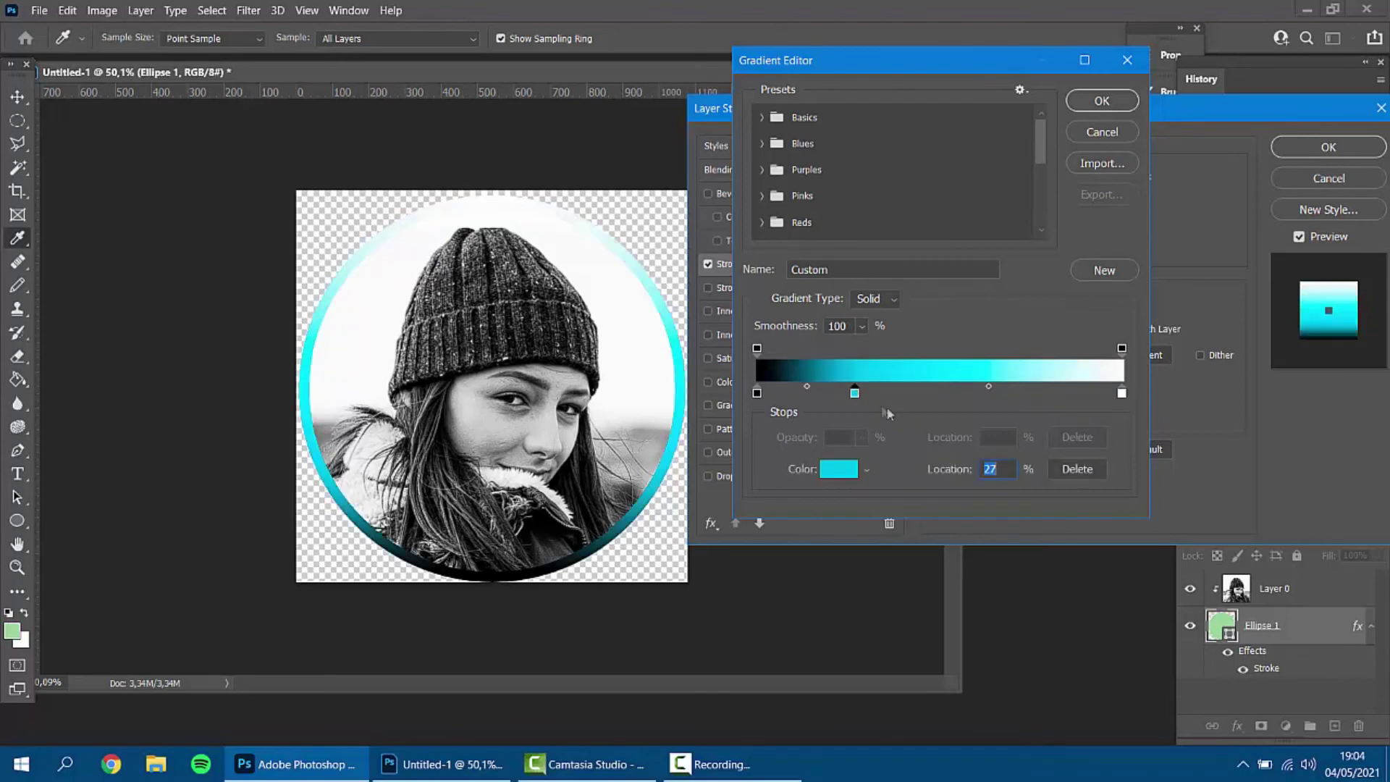
left_click(1025, 394)
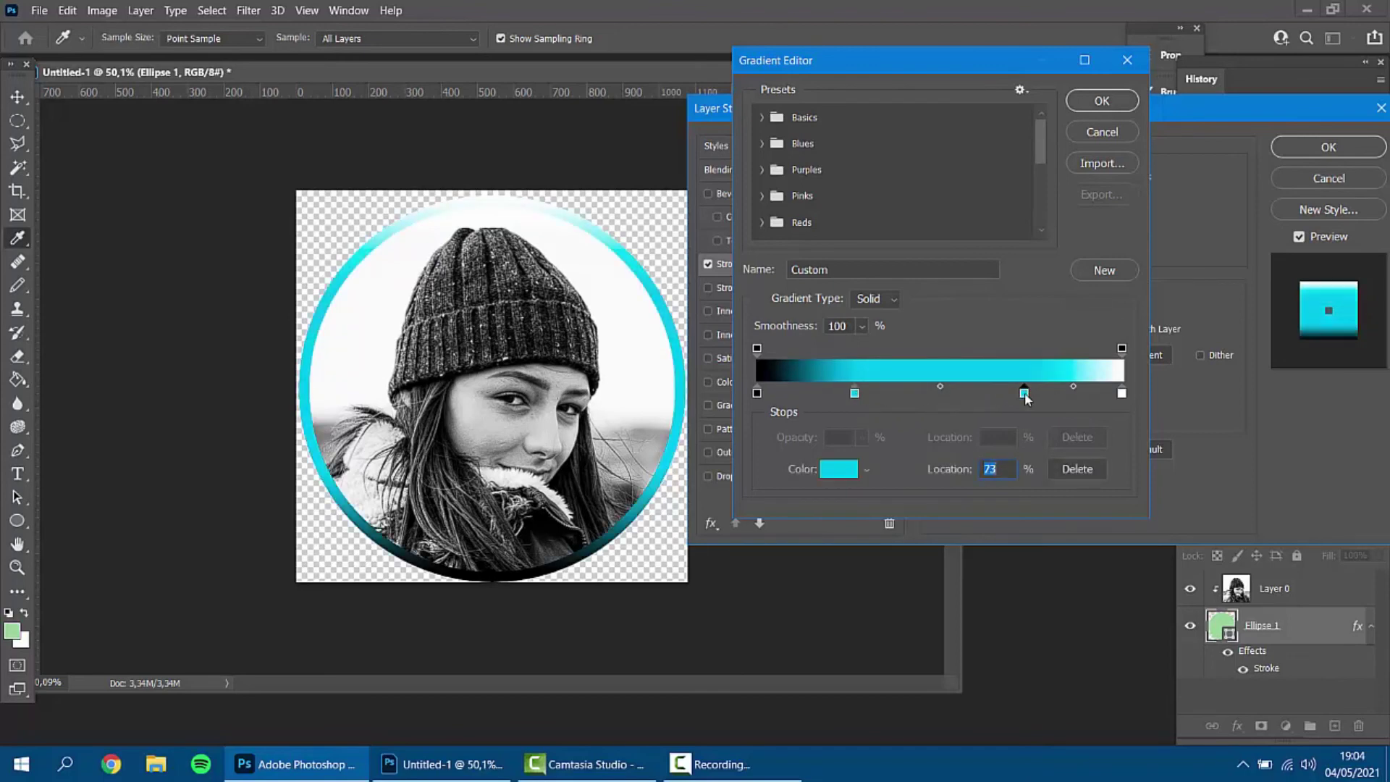
double_click(1024, 394)
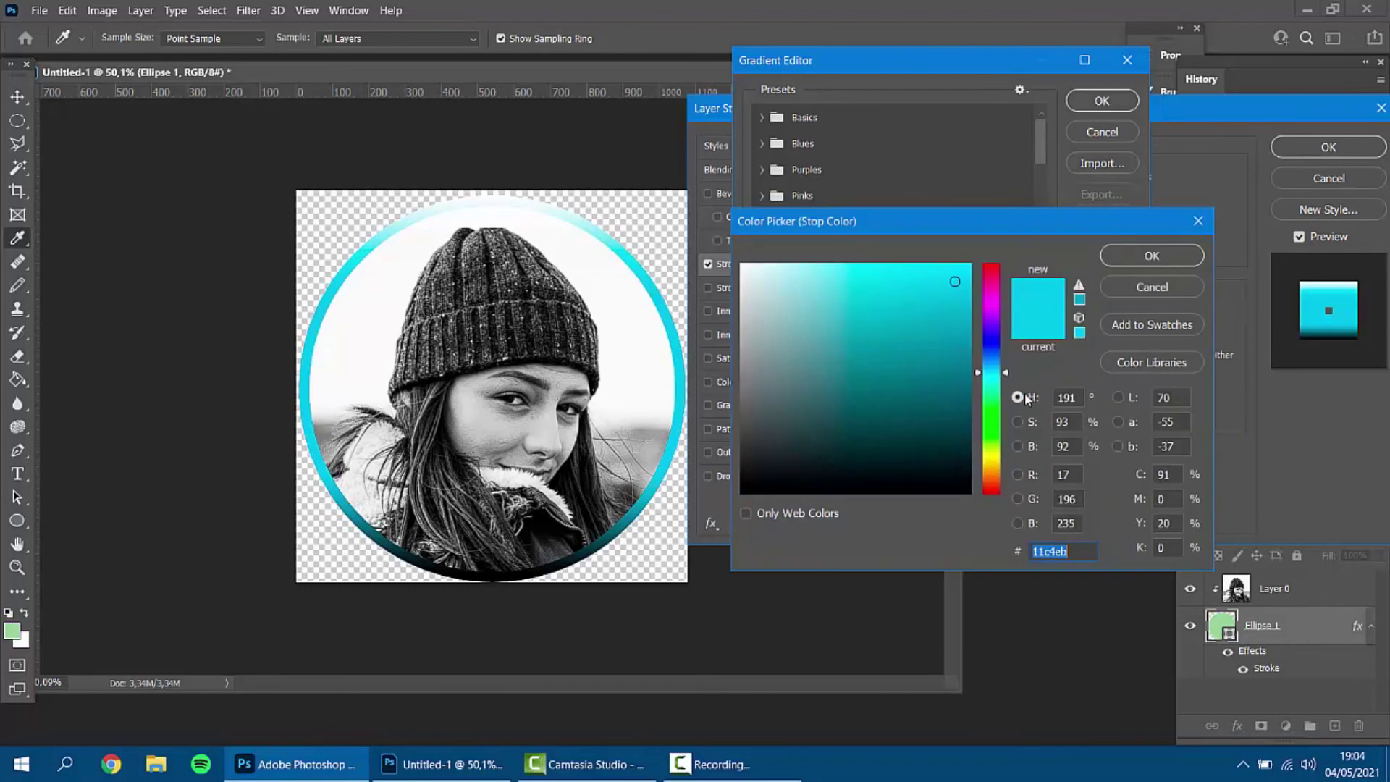
left_click(990, 461)
left_click(1114, 262)
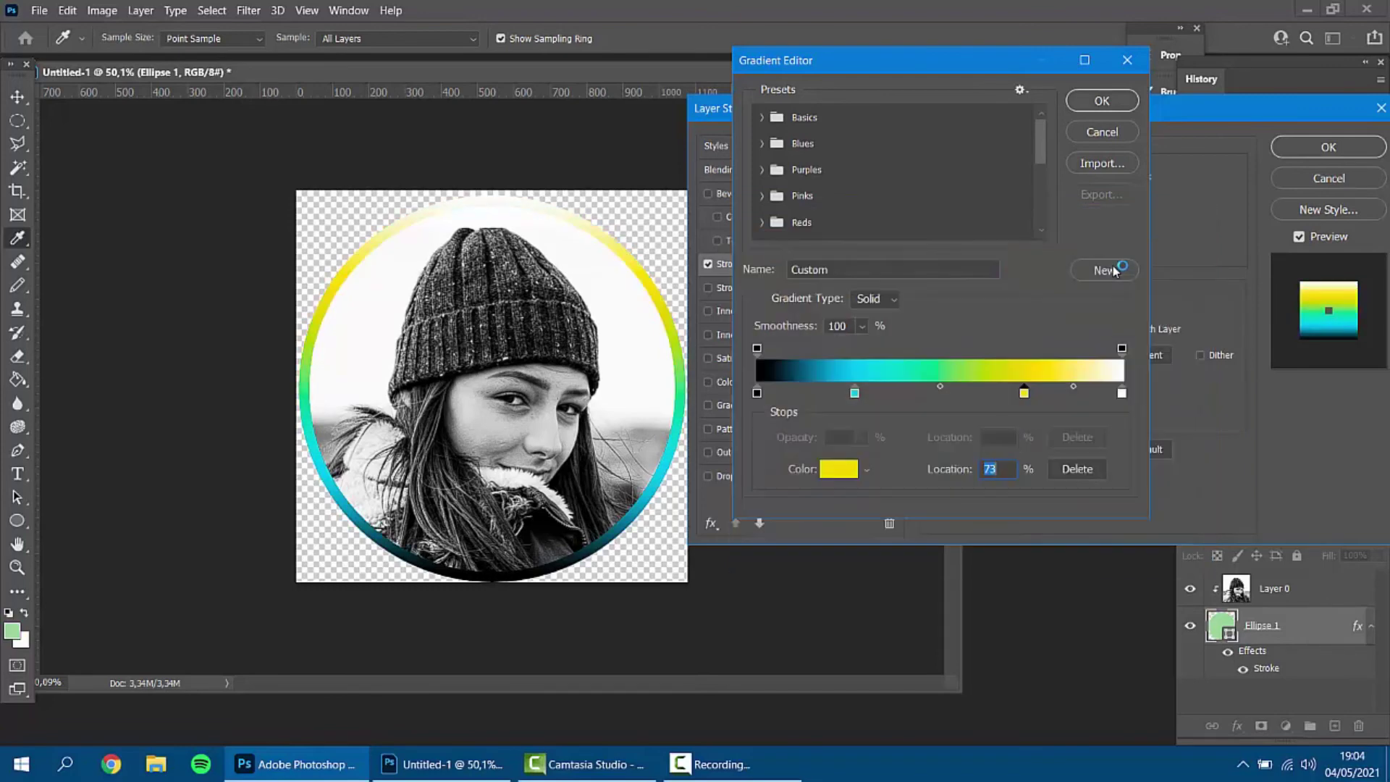
left_click(1081, 104)
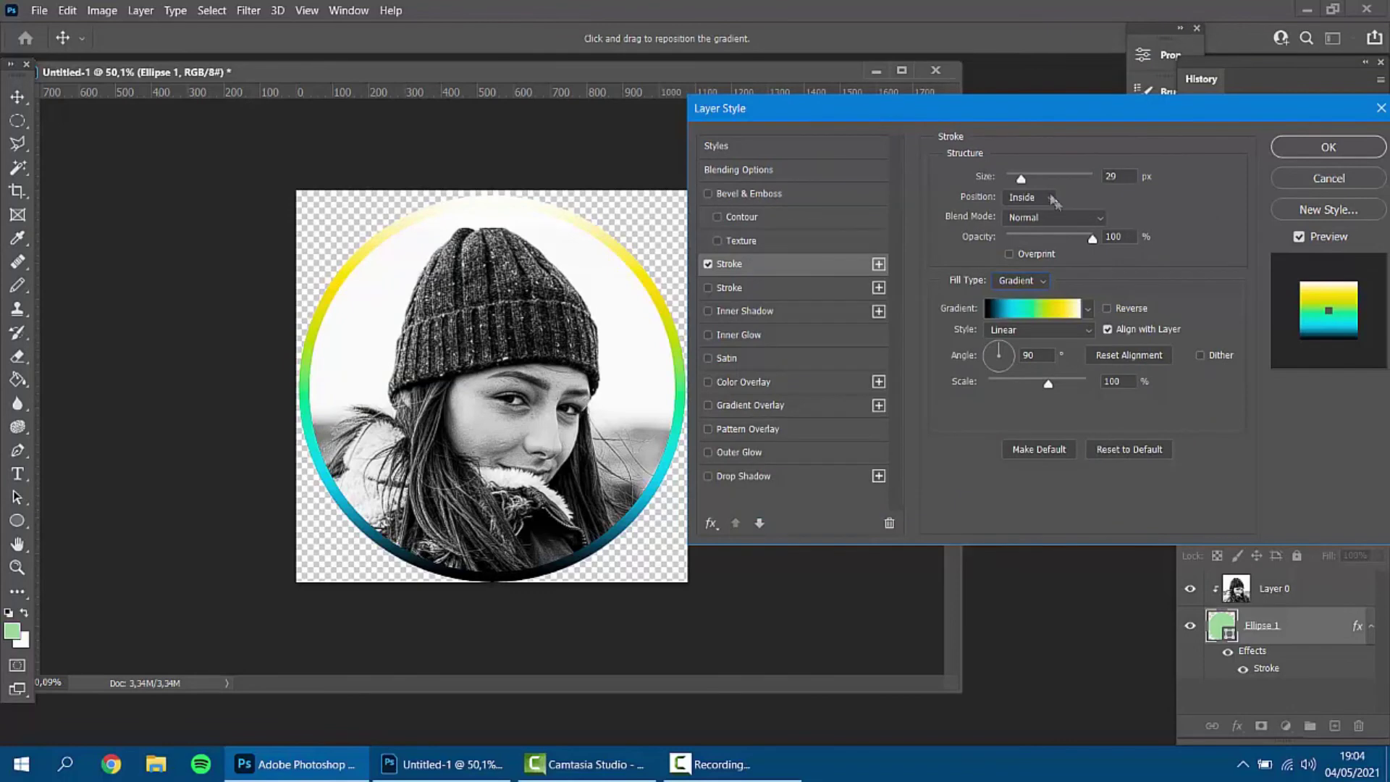
Set the Ellipse 1 gradient stroke size to 57 px and apply the layer style.
left_click_drag(1022, 178, 1031, 178)
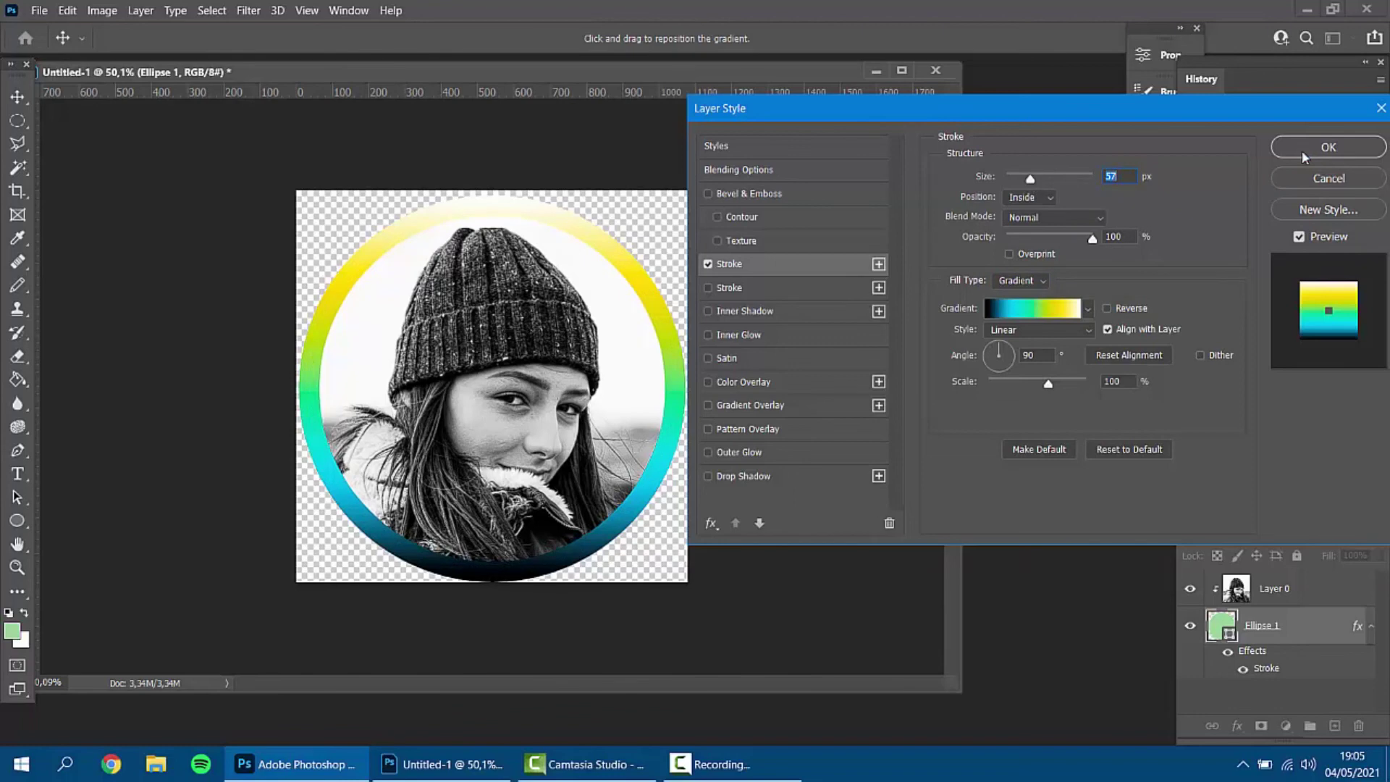
left_click(1303, 148)
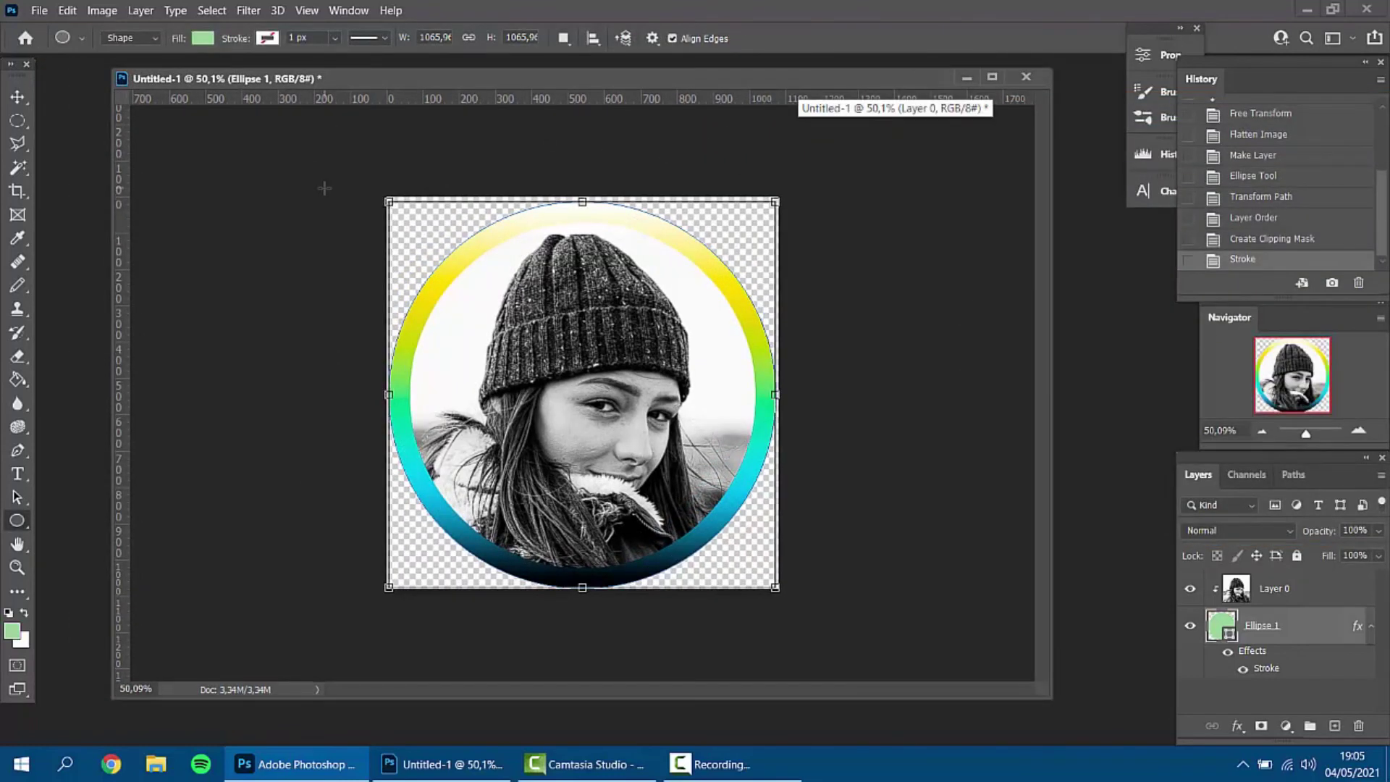
Save the portrait as PNG 'fot perfil' with a transparent background, accepting the PNG options.
key("Return")
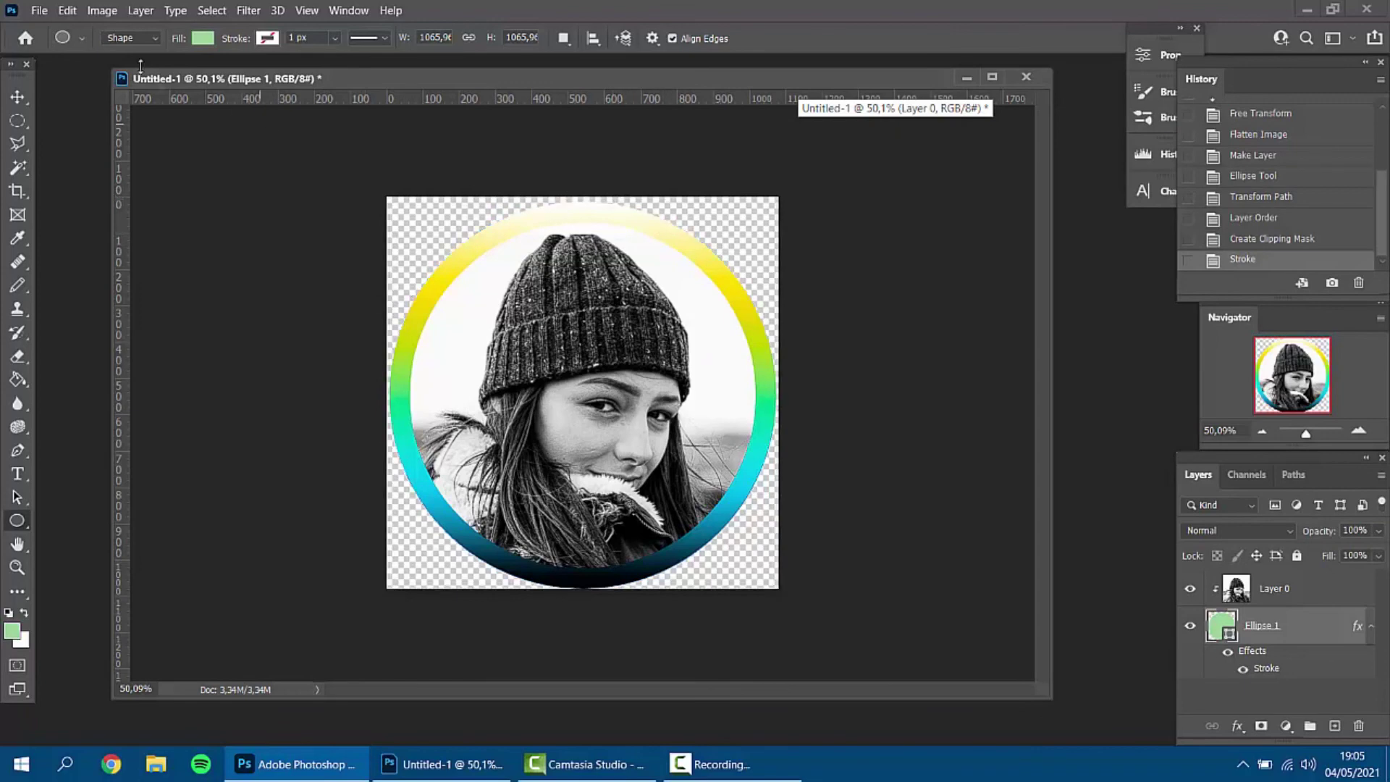
left_click(39, 10)
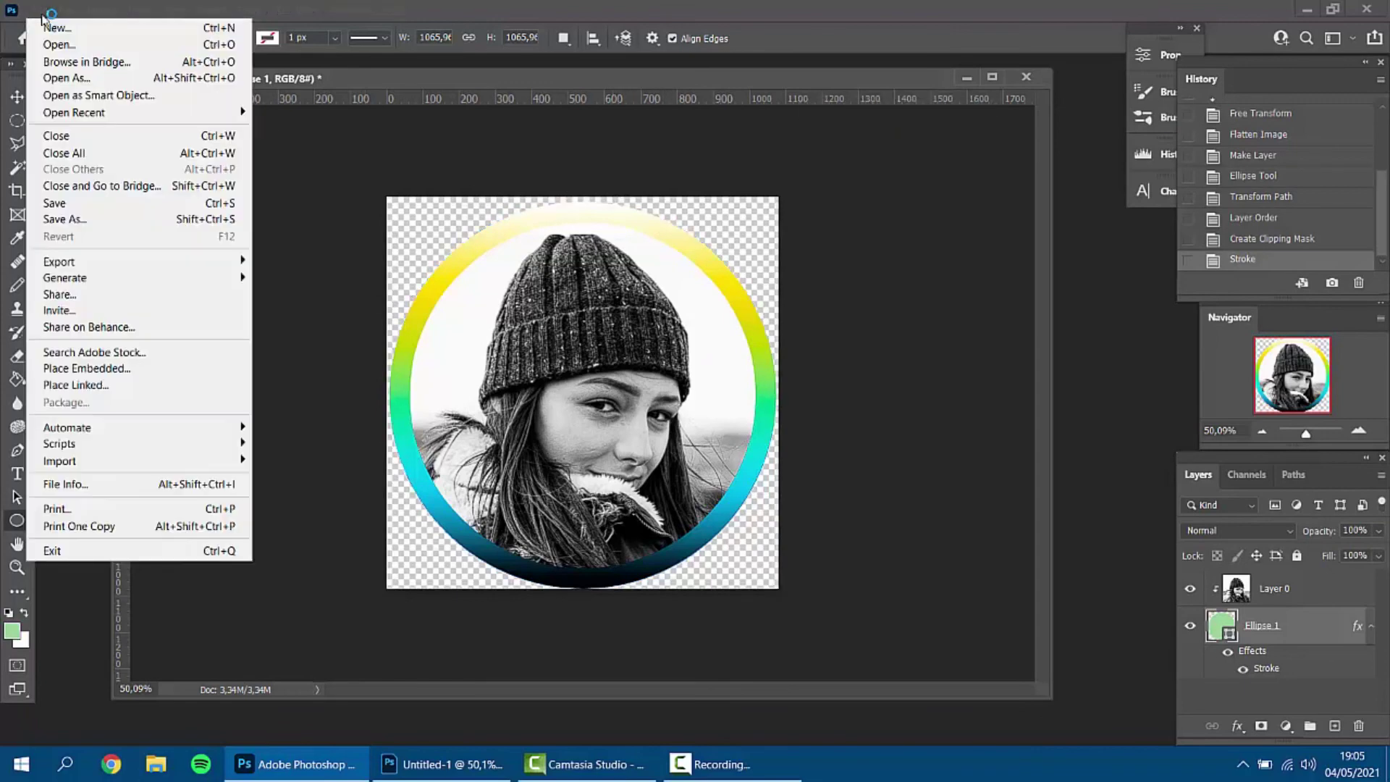
left_click(75, 219)
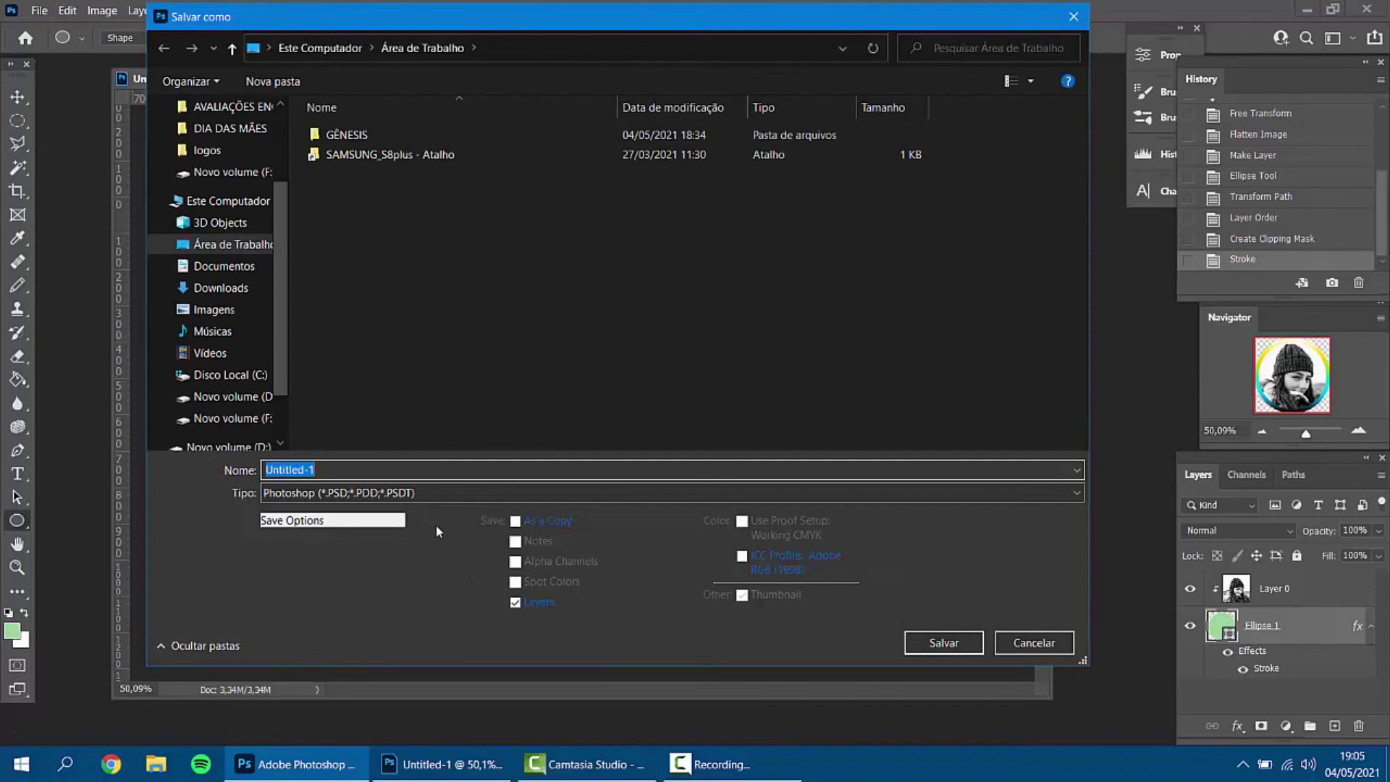
left_click(360, 493)
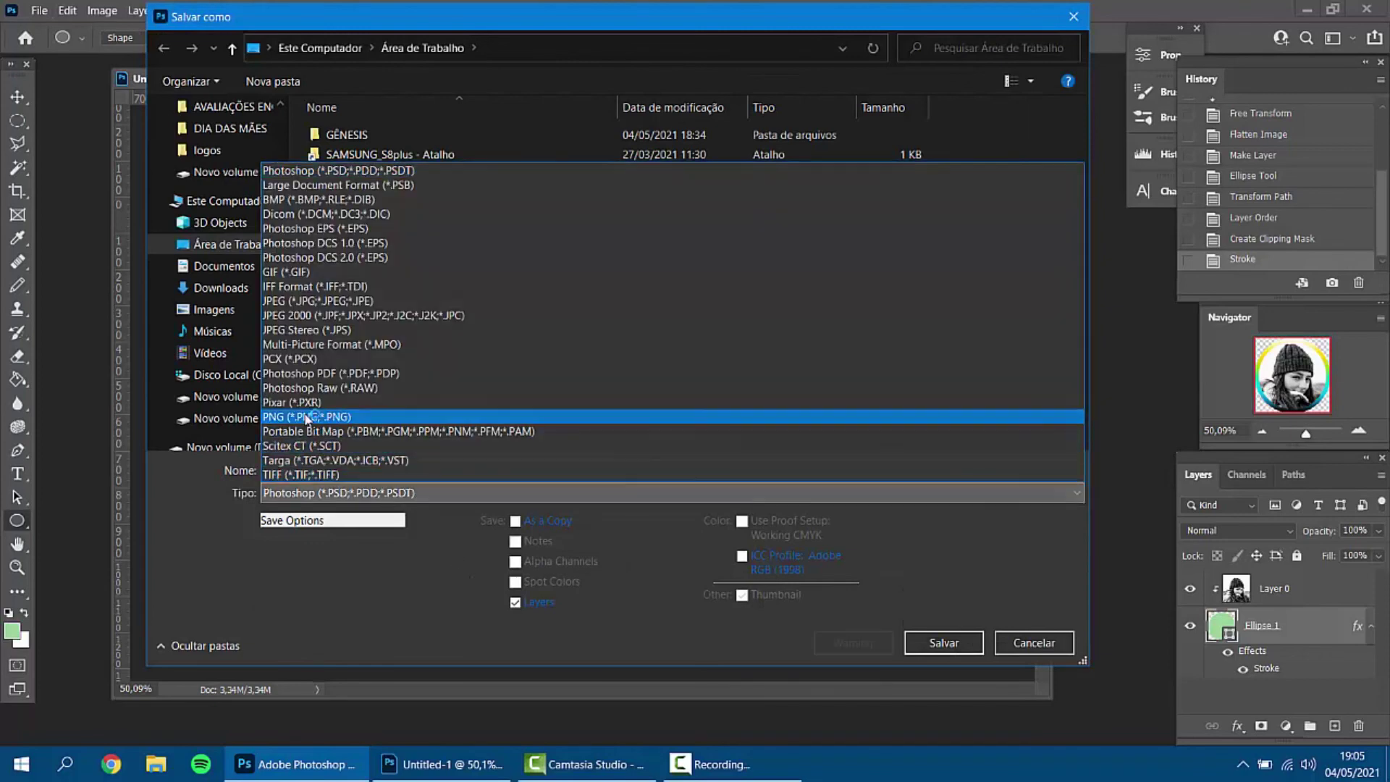
left_click(307, 417)
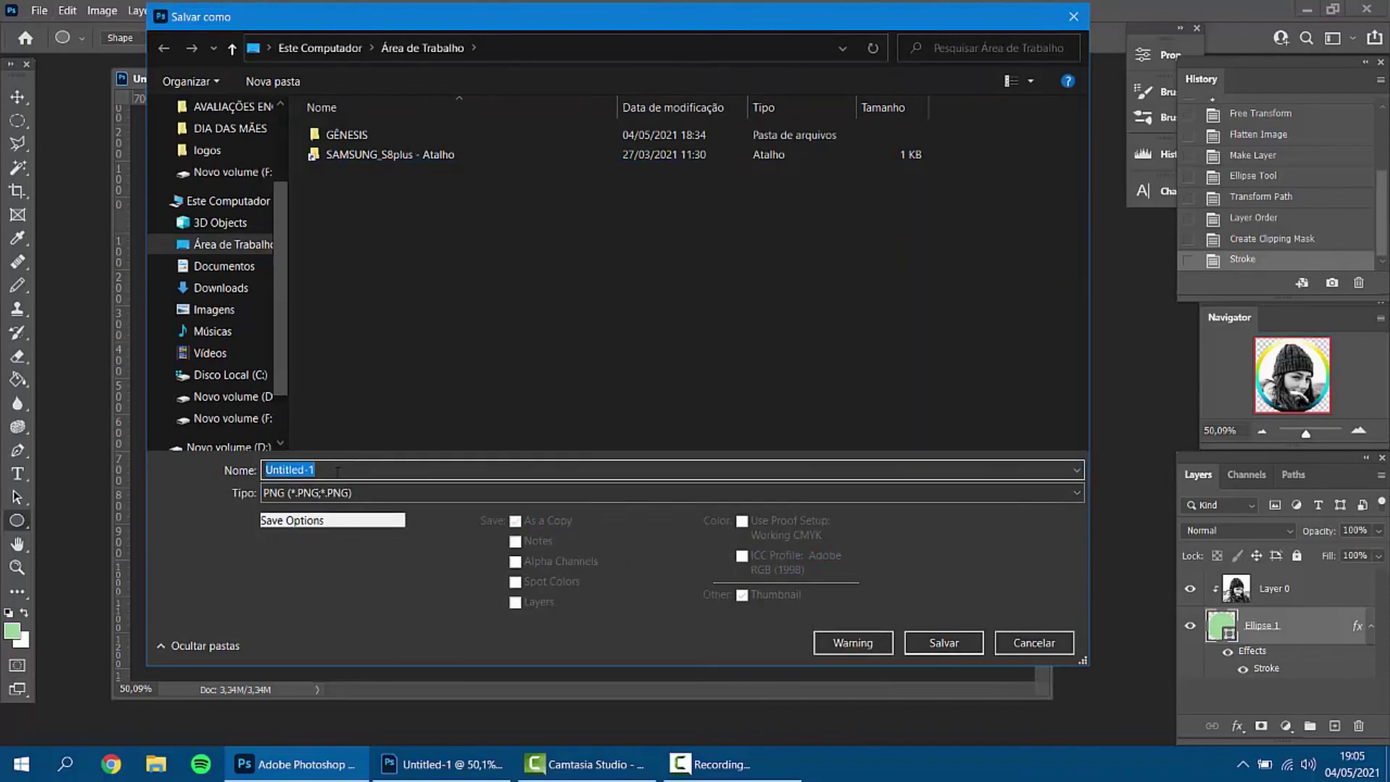
type("fot perfil")
left_click(944, 642)
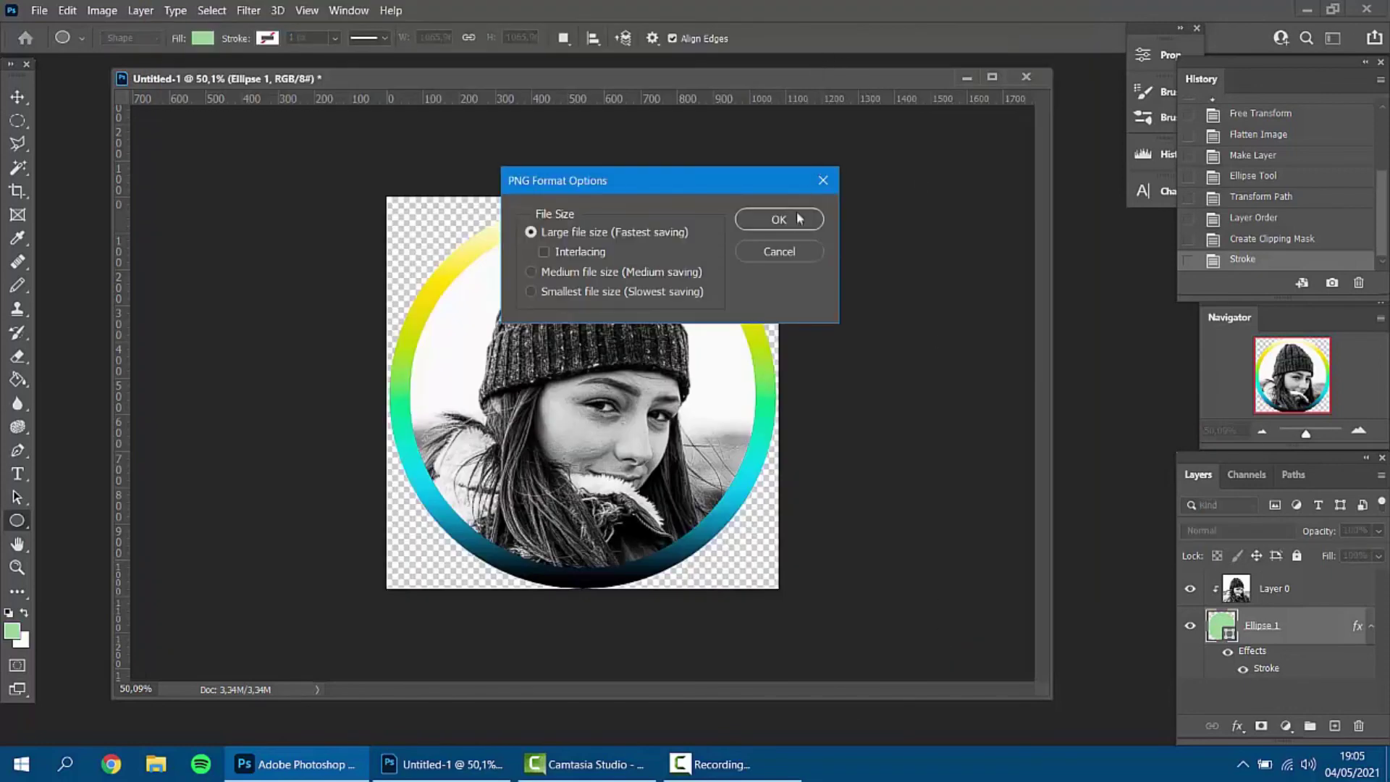
left_click(799, 217)
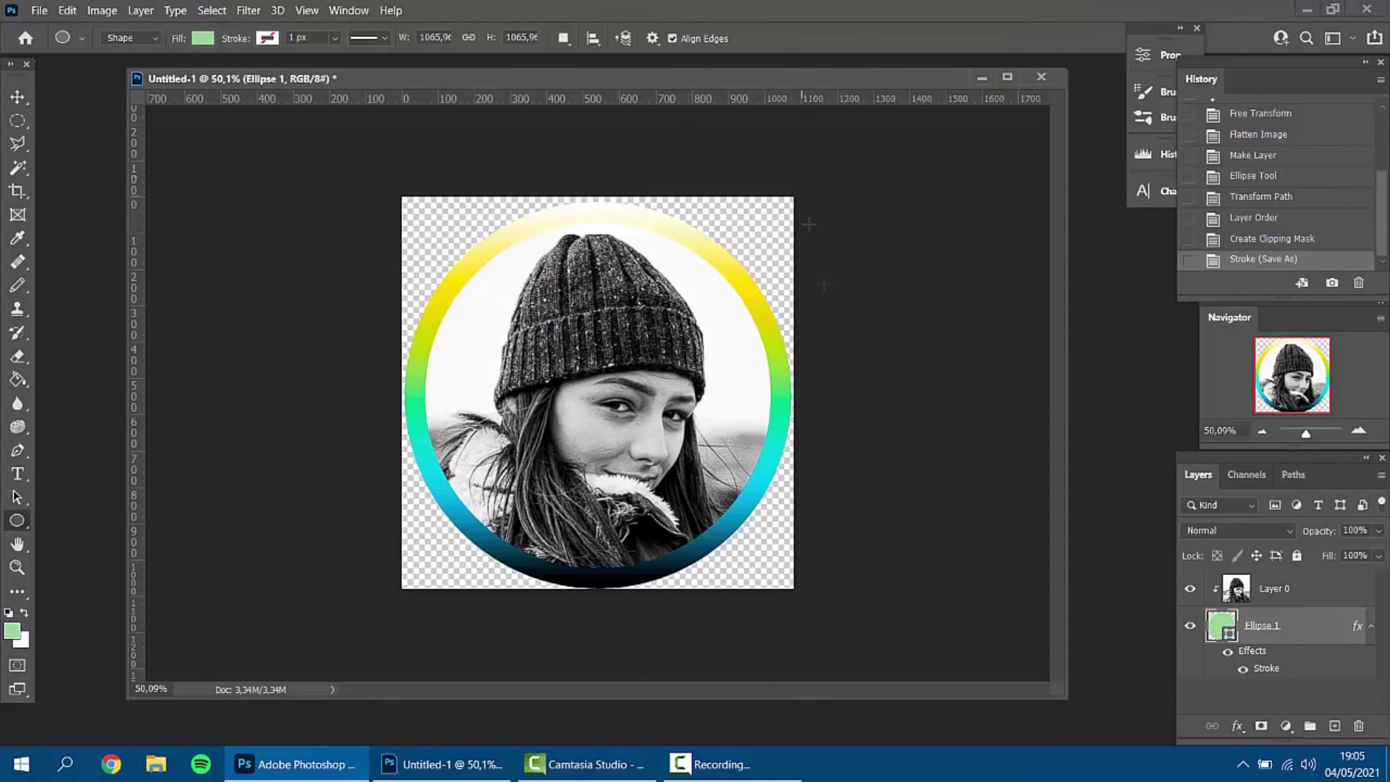